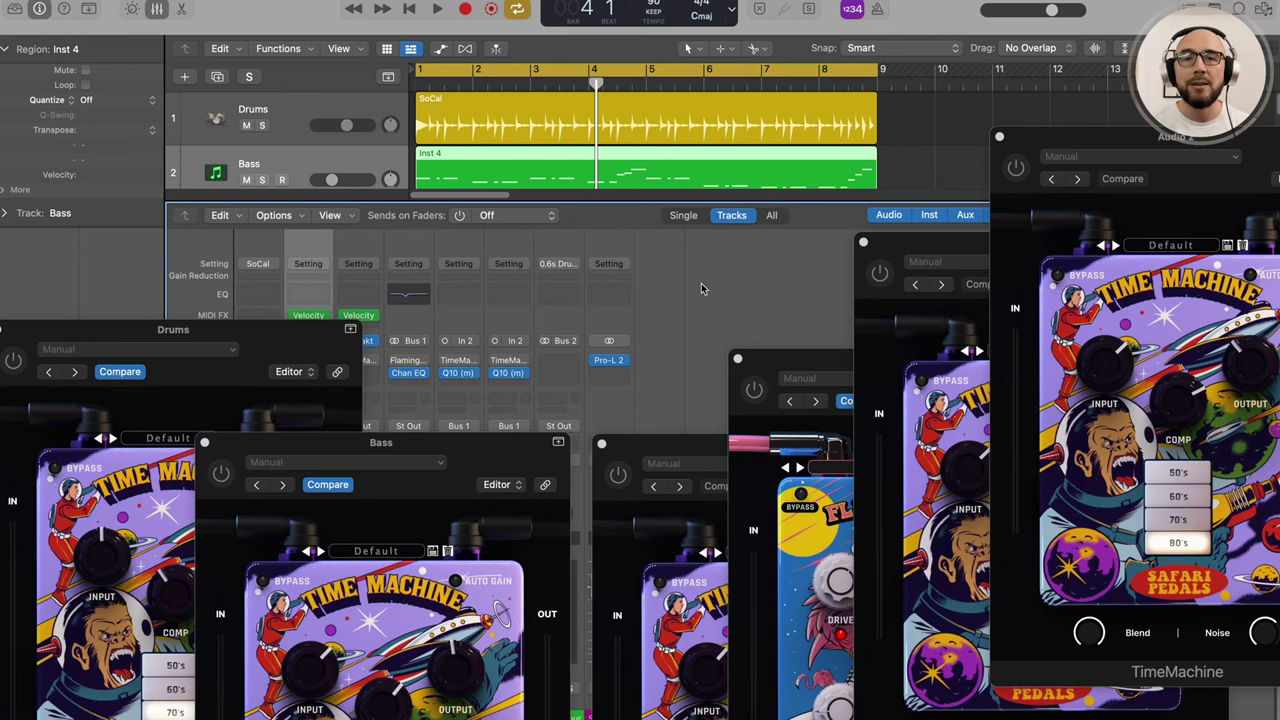
Enlarge the tracks area above the mixer and close the Sum 2 and Piano plug-in windows
key(space)
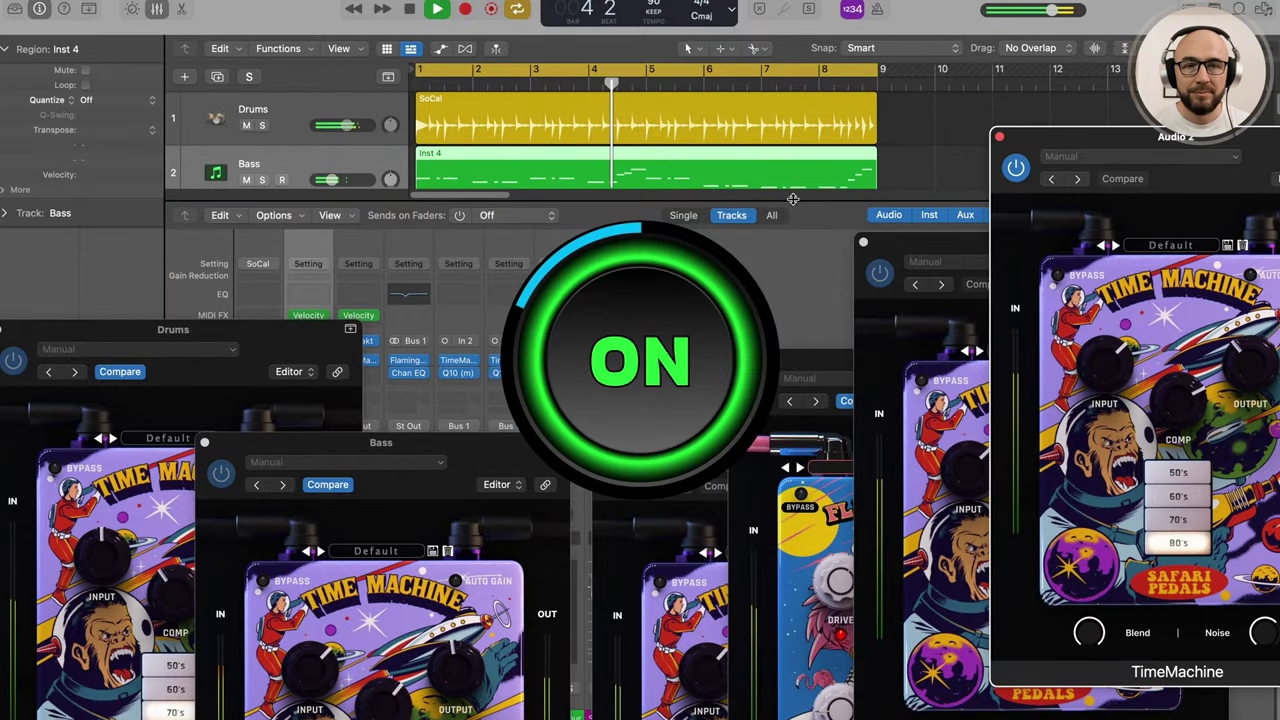
drag(760, 205, 780, 376)
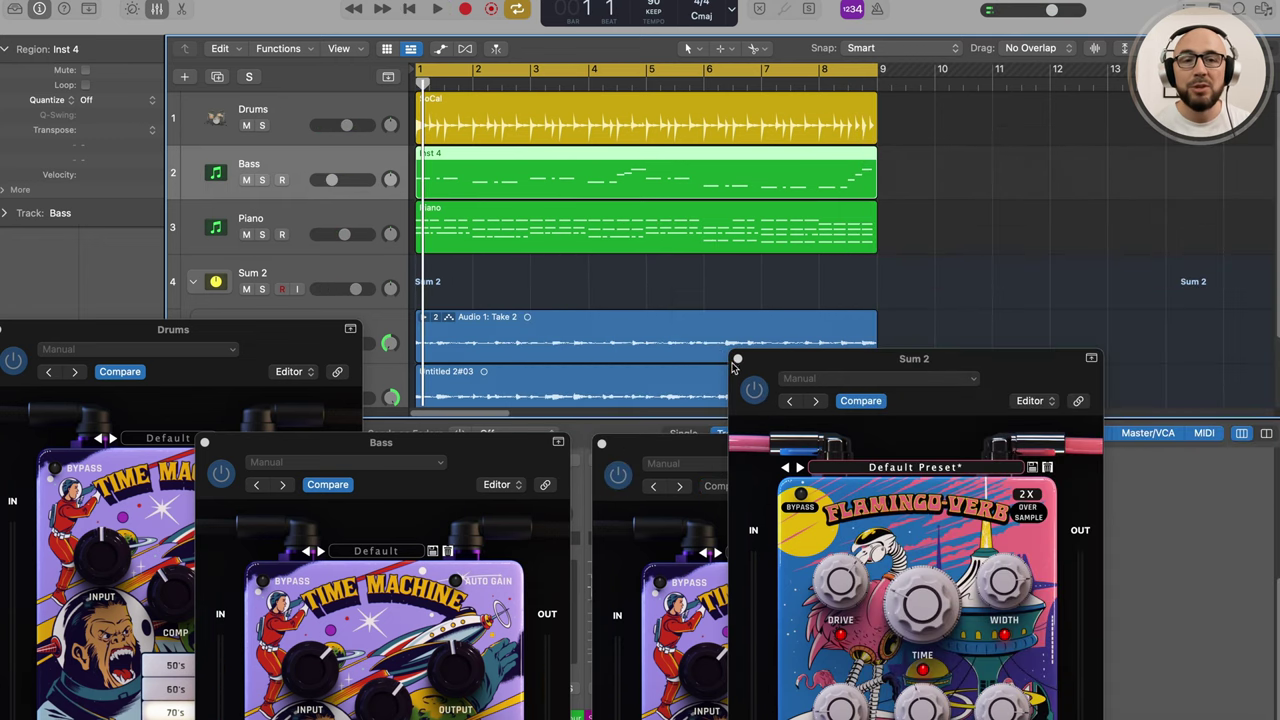
click(737, 359)
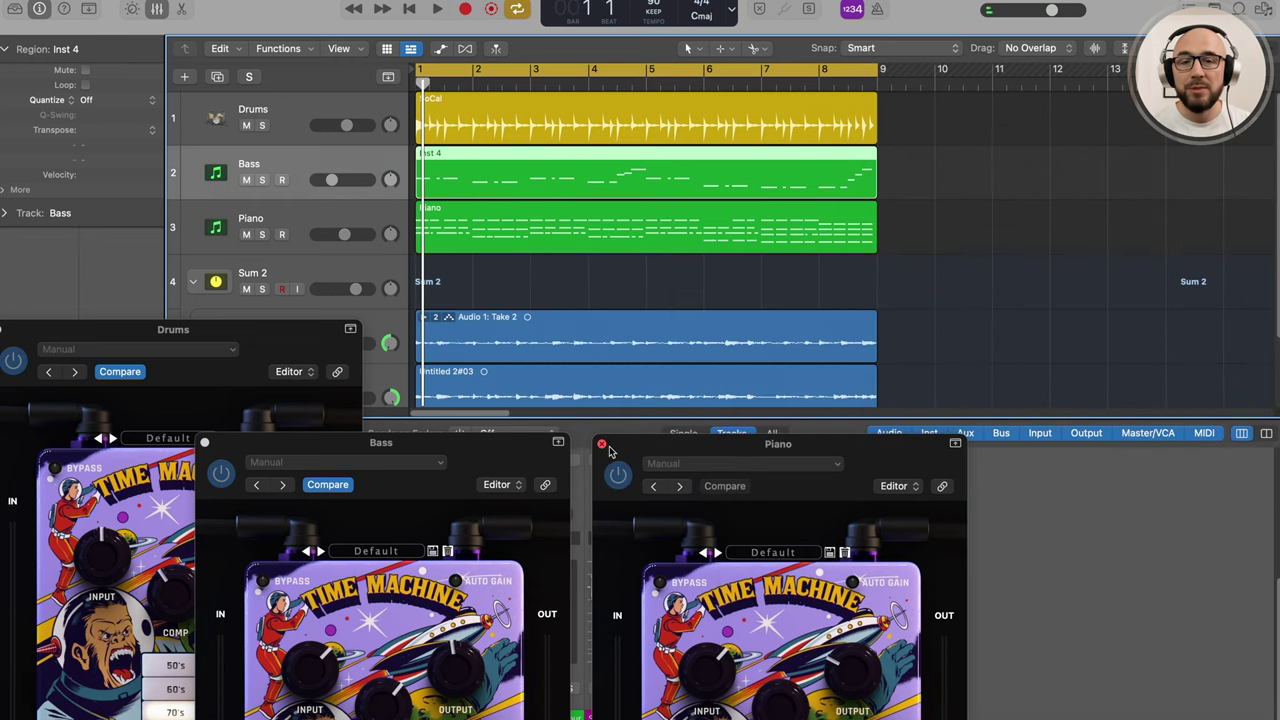
click(602, 444)
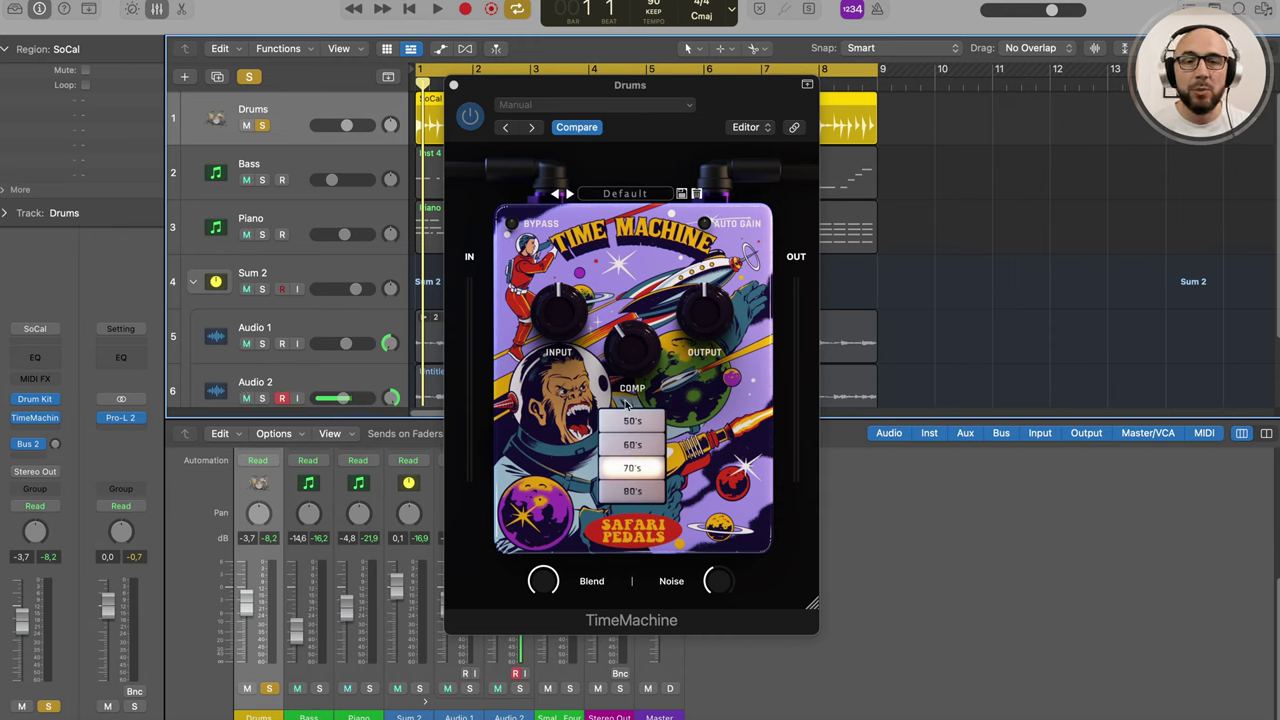
Activate the Drums TimeMachine in 50's mode and raise its Comp to about 0.77
mouse_move(630, 325)
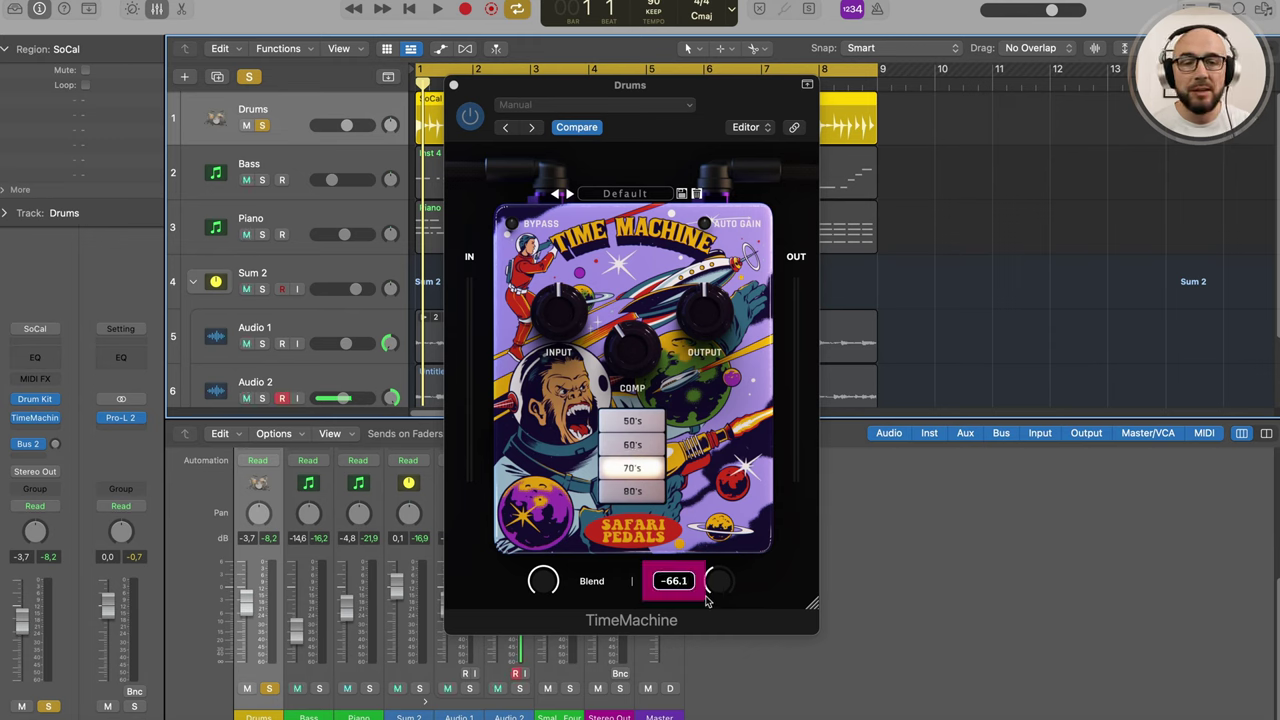
mouse_move(575, 345)
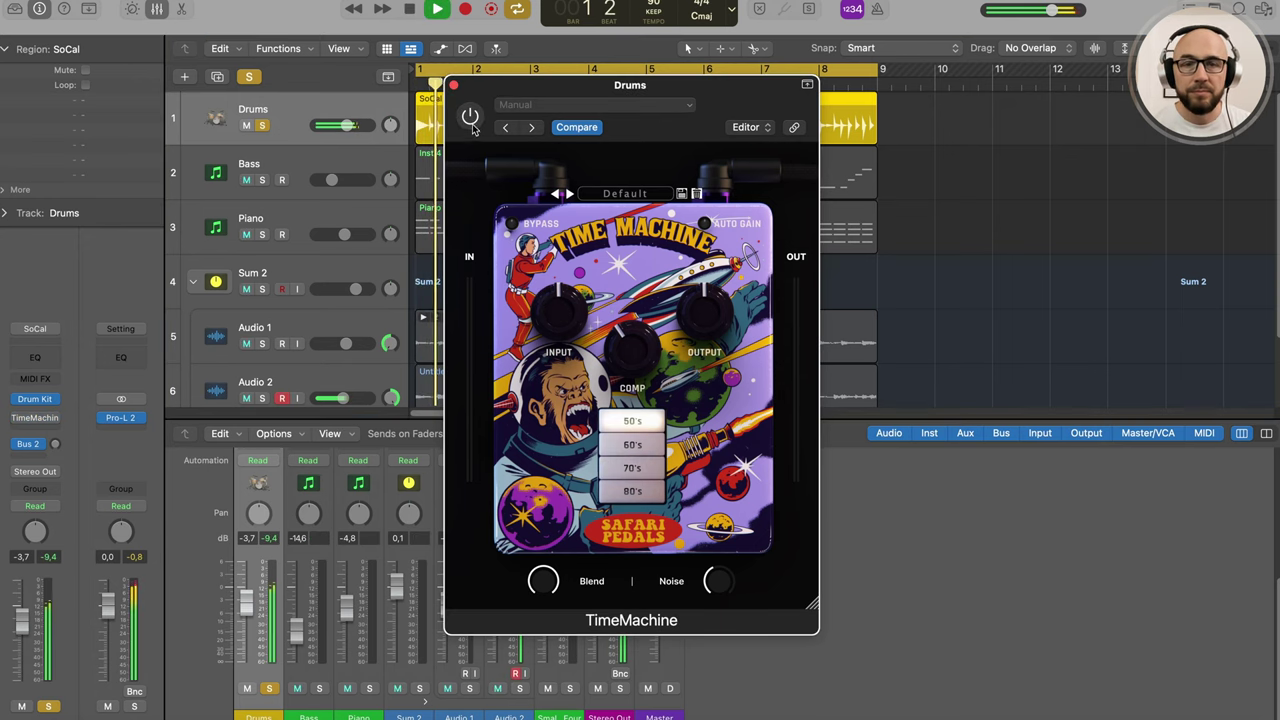
click(470, 116)
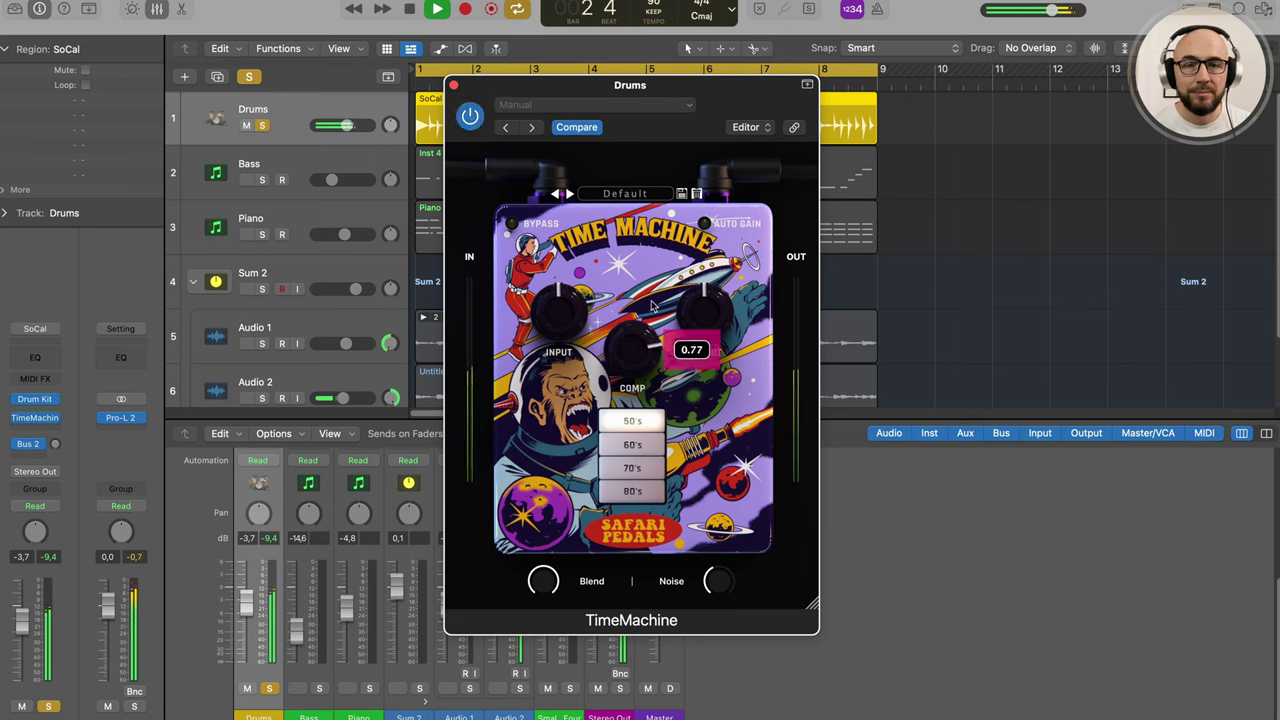
Audition the Drums TimeMachine with Blend at about 0.52 and Noise at -24.0, returning each control to its starting position
mouse_move(545, 587)
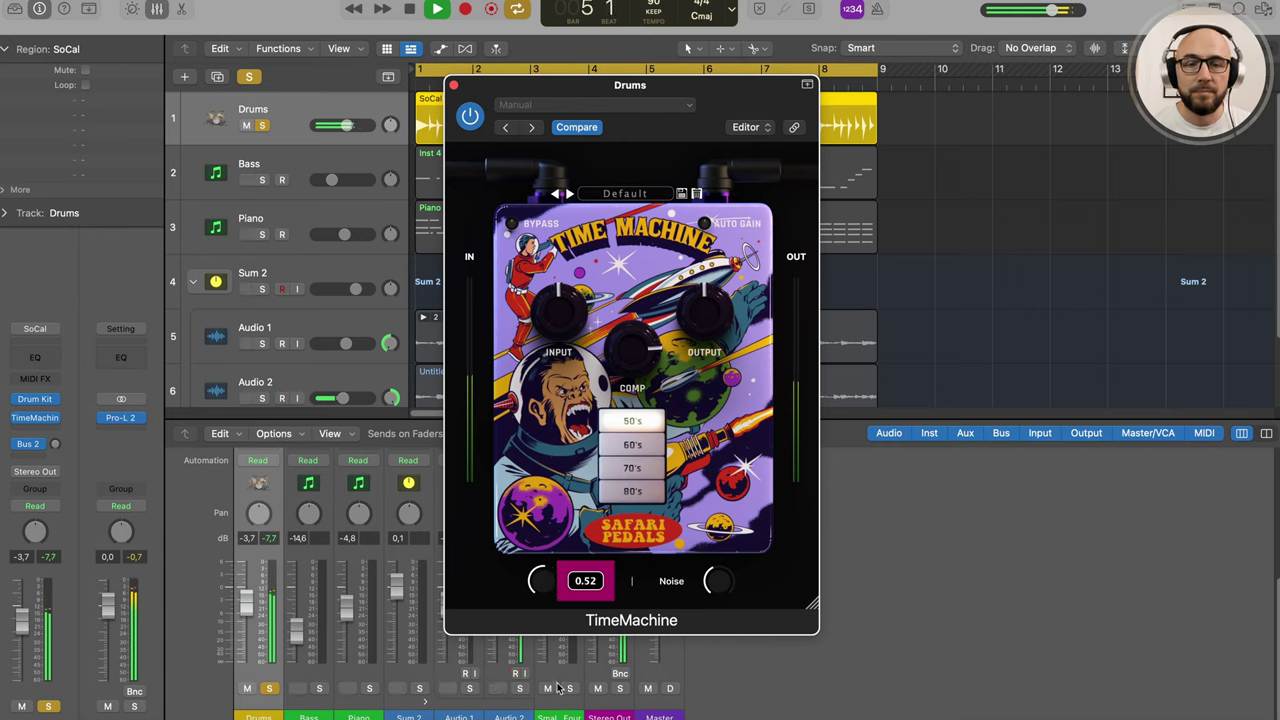
drag(558, 688, 561, 577)
drag(716, 582, 731, 456)
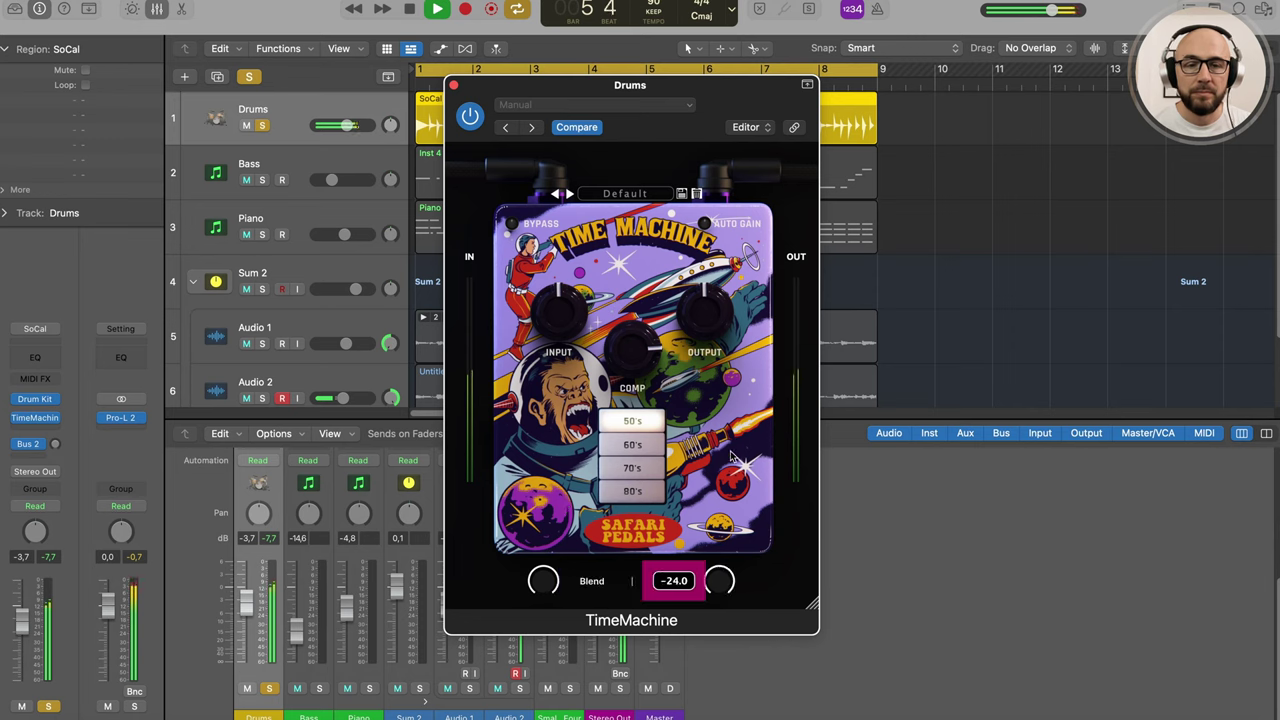
drag(699, 551, 693, 582)
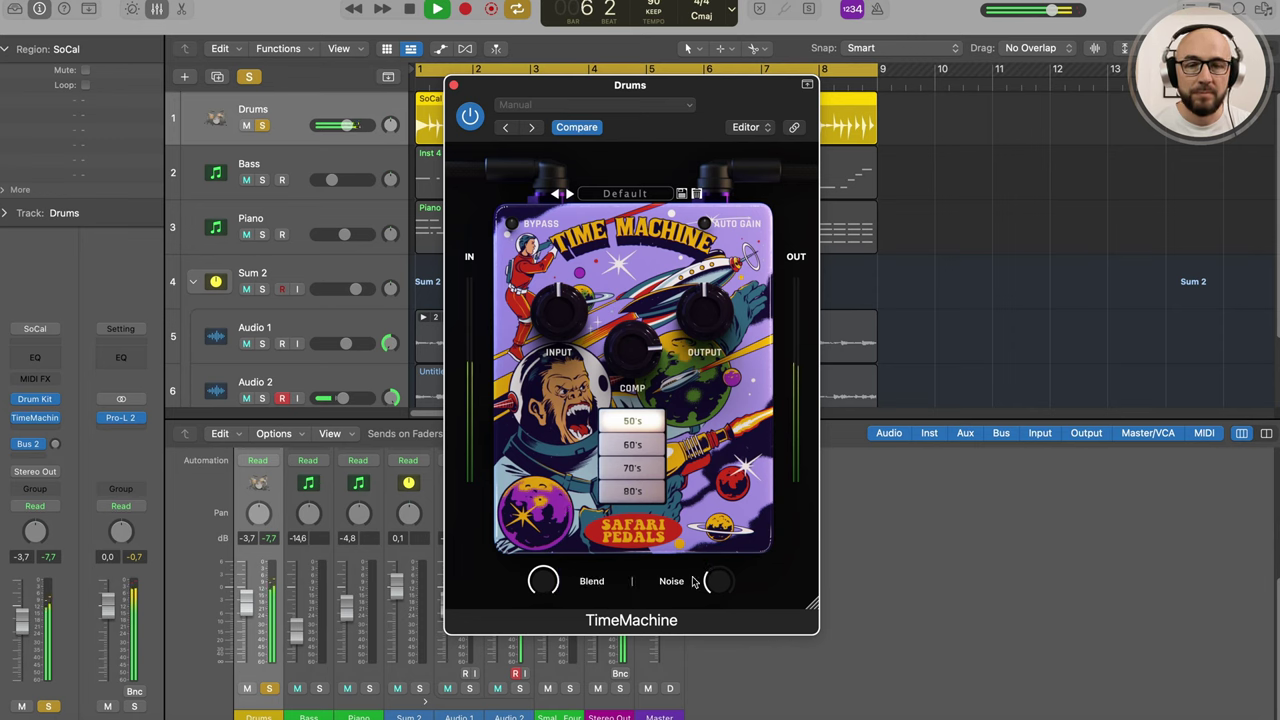
Set the Drums TimeMachine to 60's mode and compare the drums with the plug-in bypassed and active
click(632, 445)
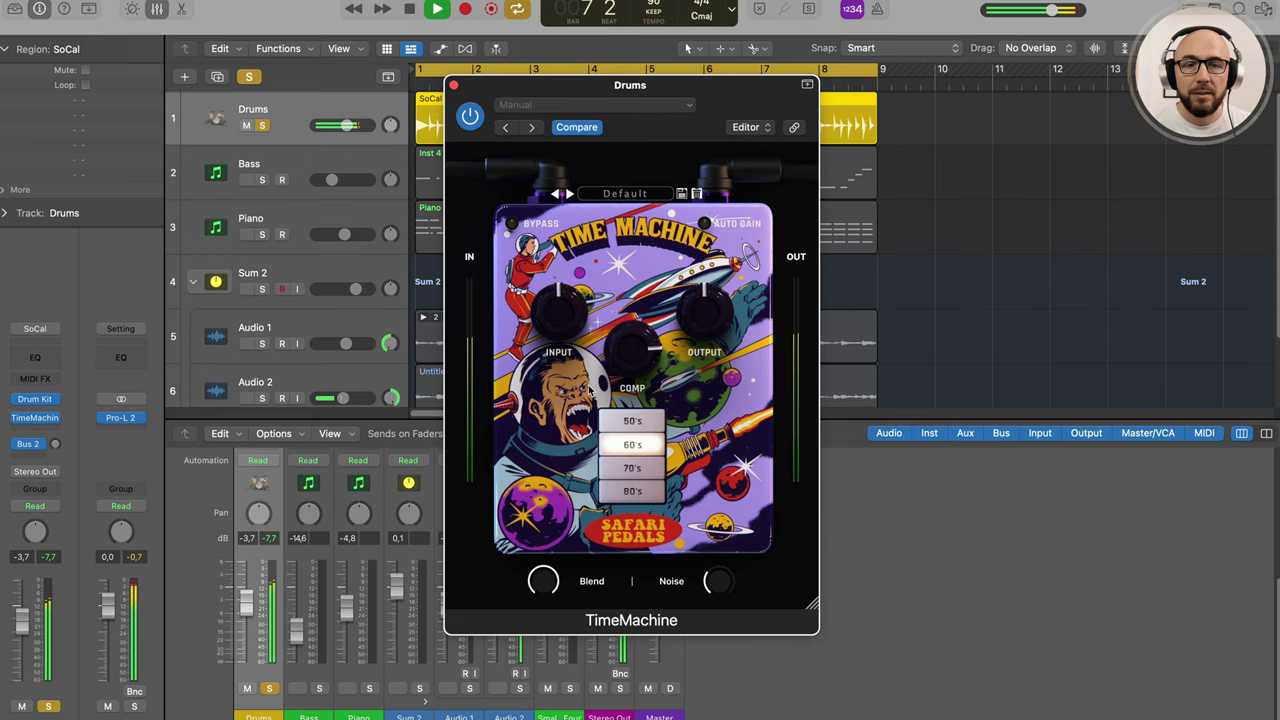
mouse_move(652, 330)
click(470, 117)
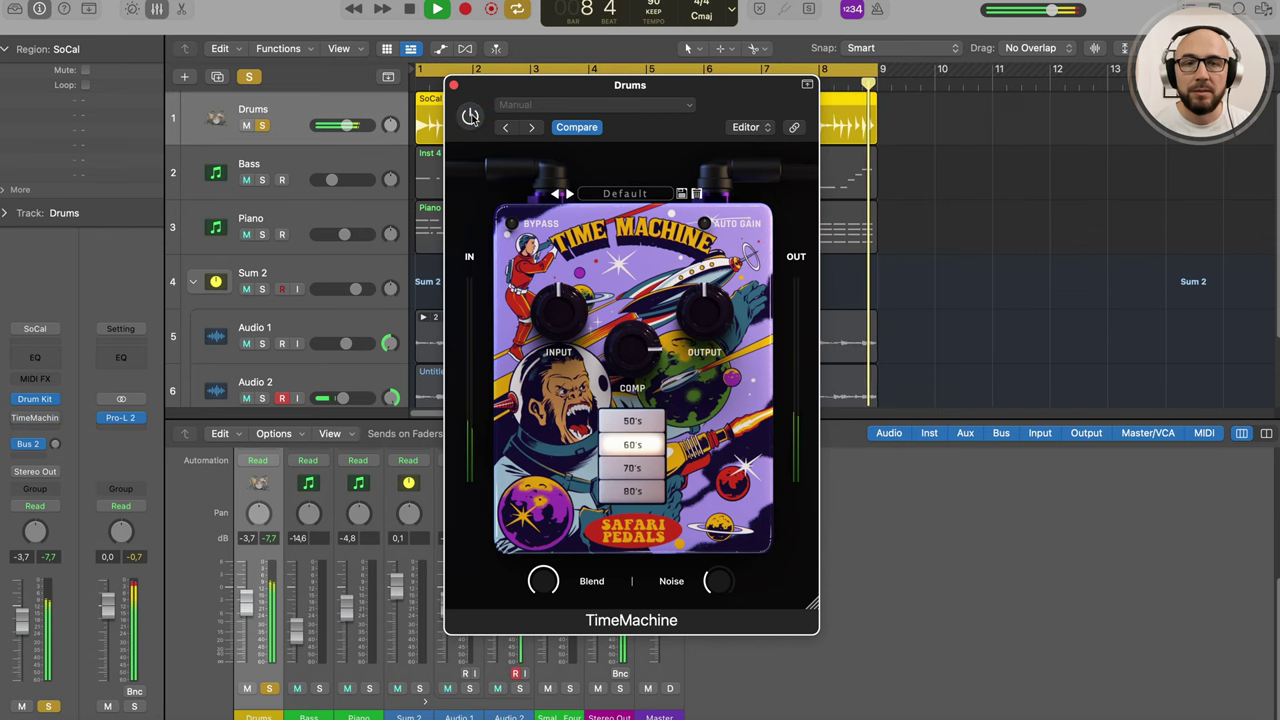
click(470, 117)
Raise the Drums TimeMachine's Input and reduce its Blend to roughly half
mouse_move(540, 577)
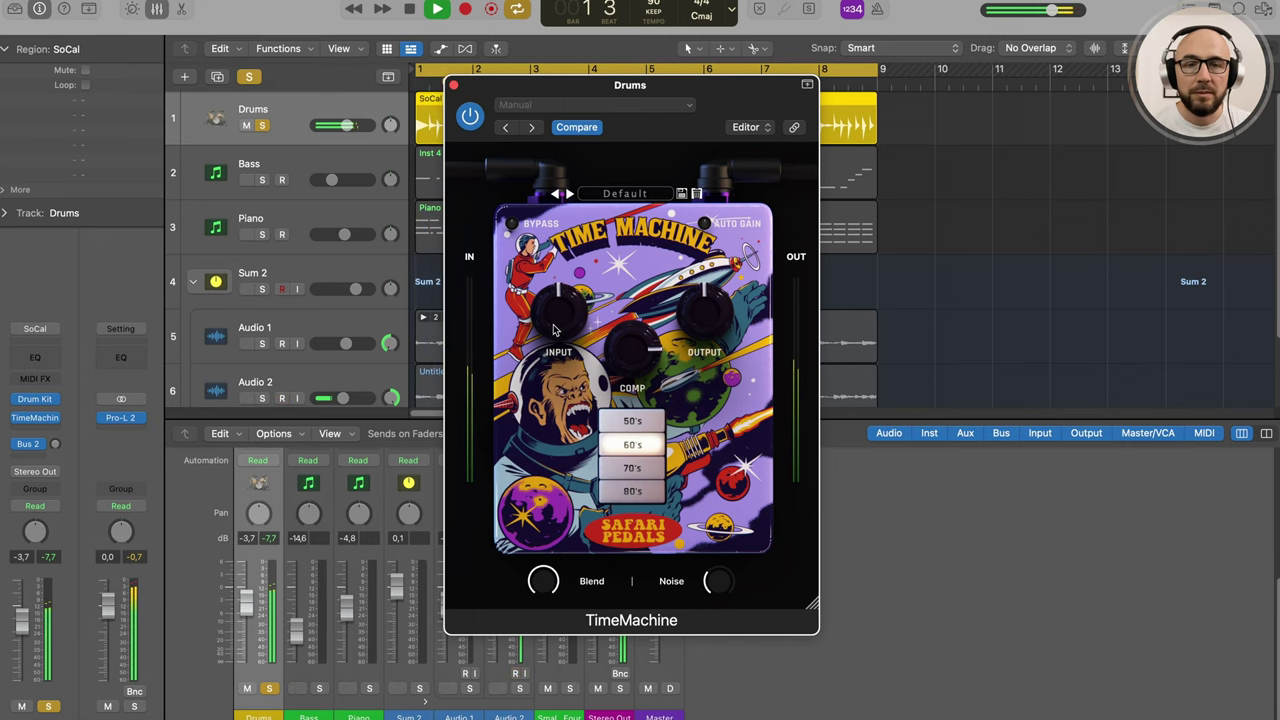
mouse_move(562, 298)
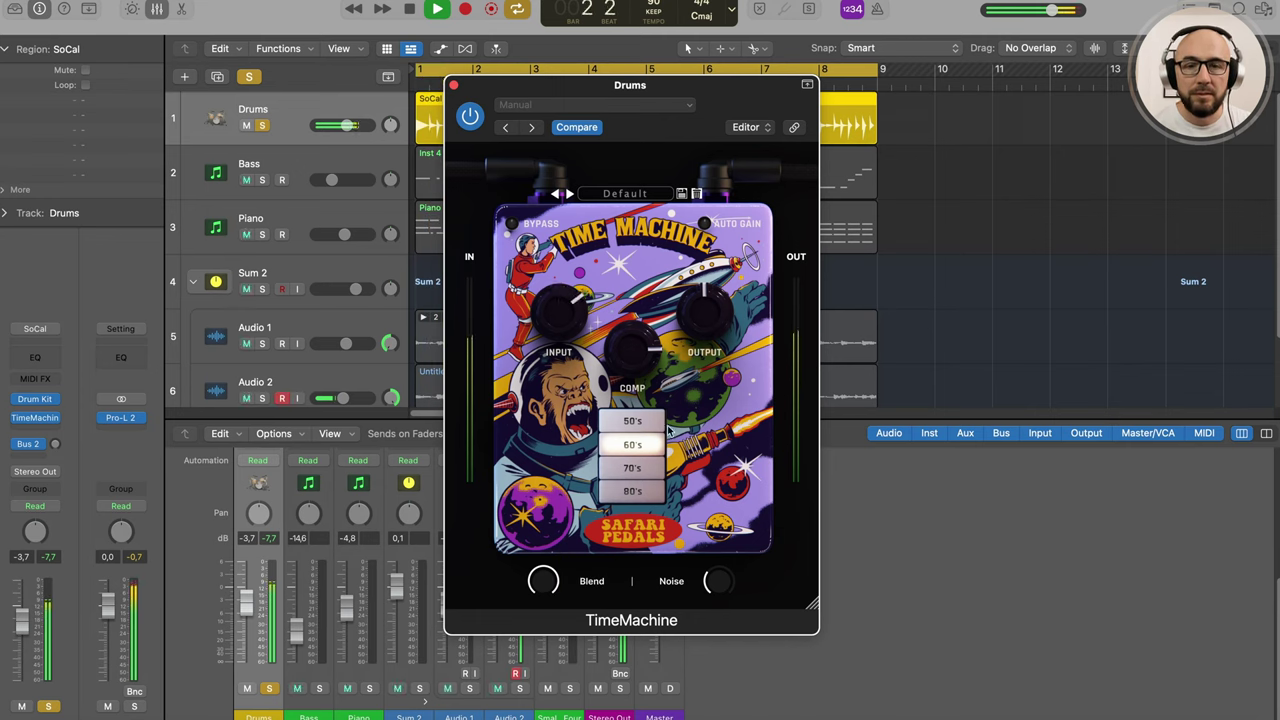
drag(543, 582, 549, 629)
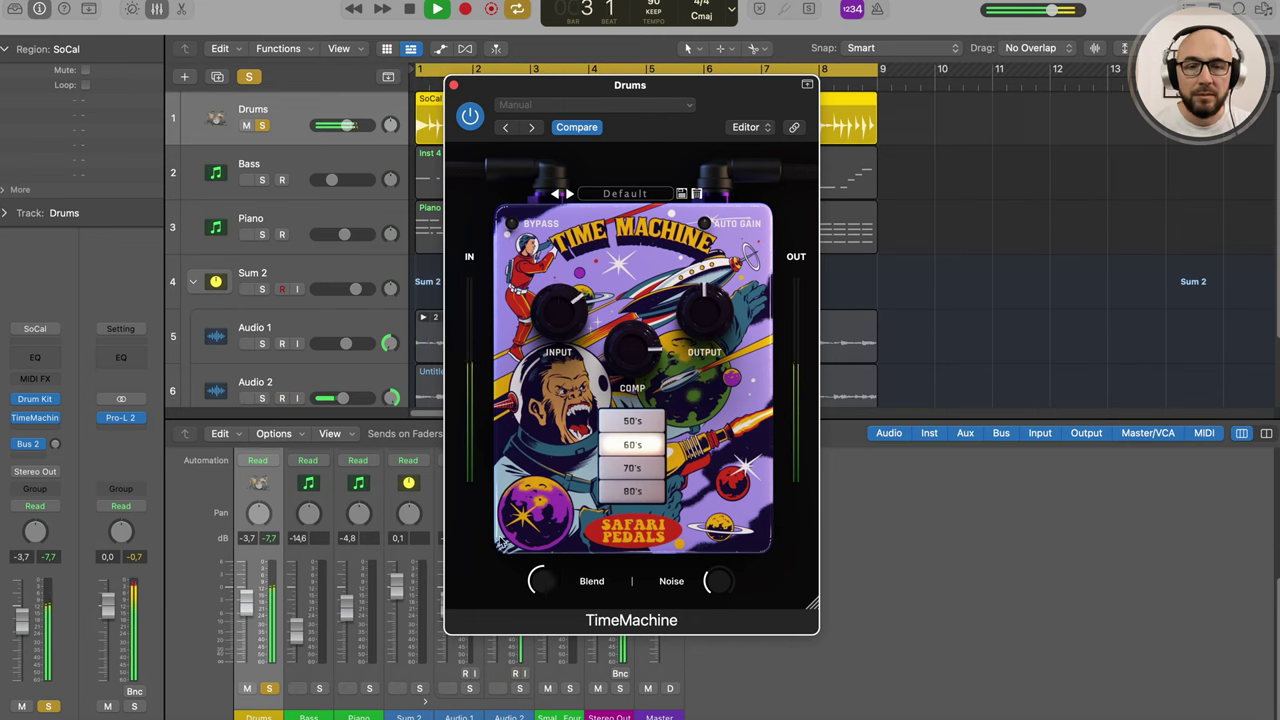
Compare the soloed drums with TimeMachine bypassed and active, and set its Output to about -0.7
click(472, 118)
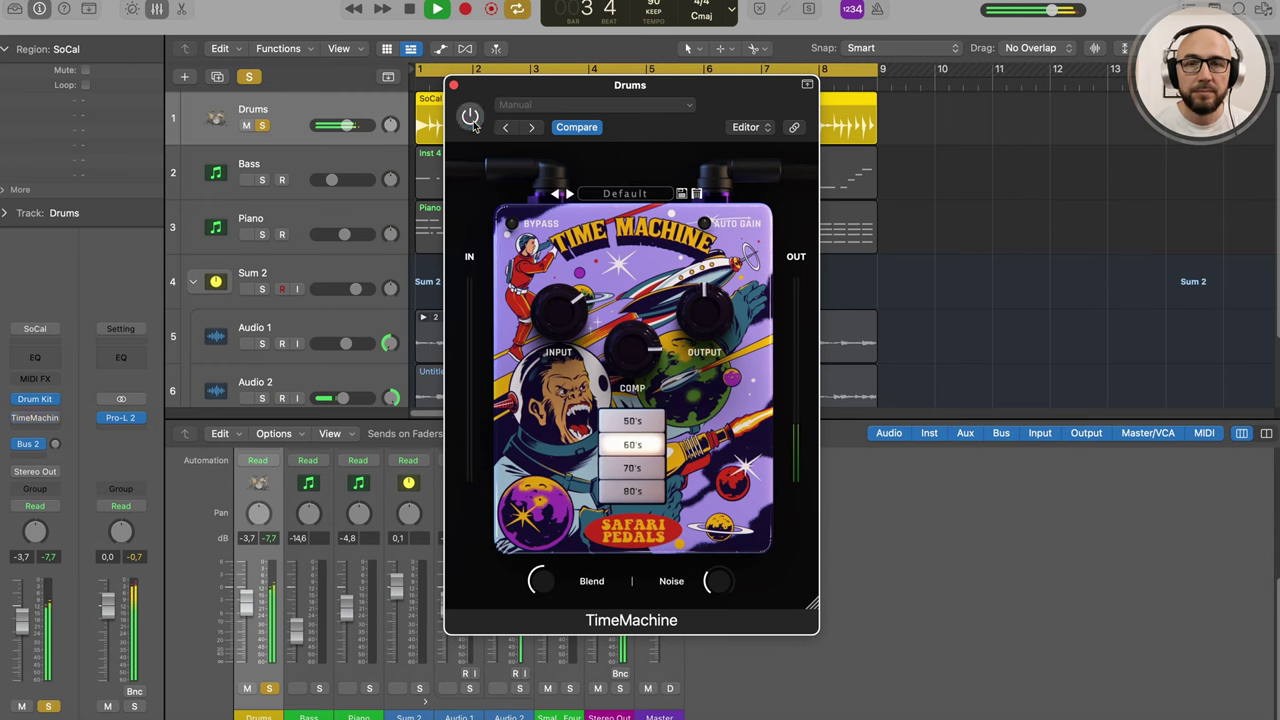
click(470, 117)
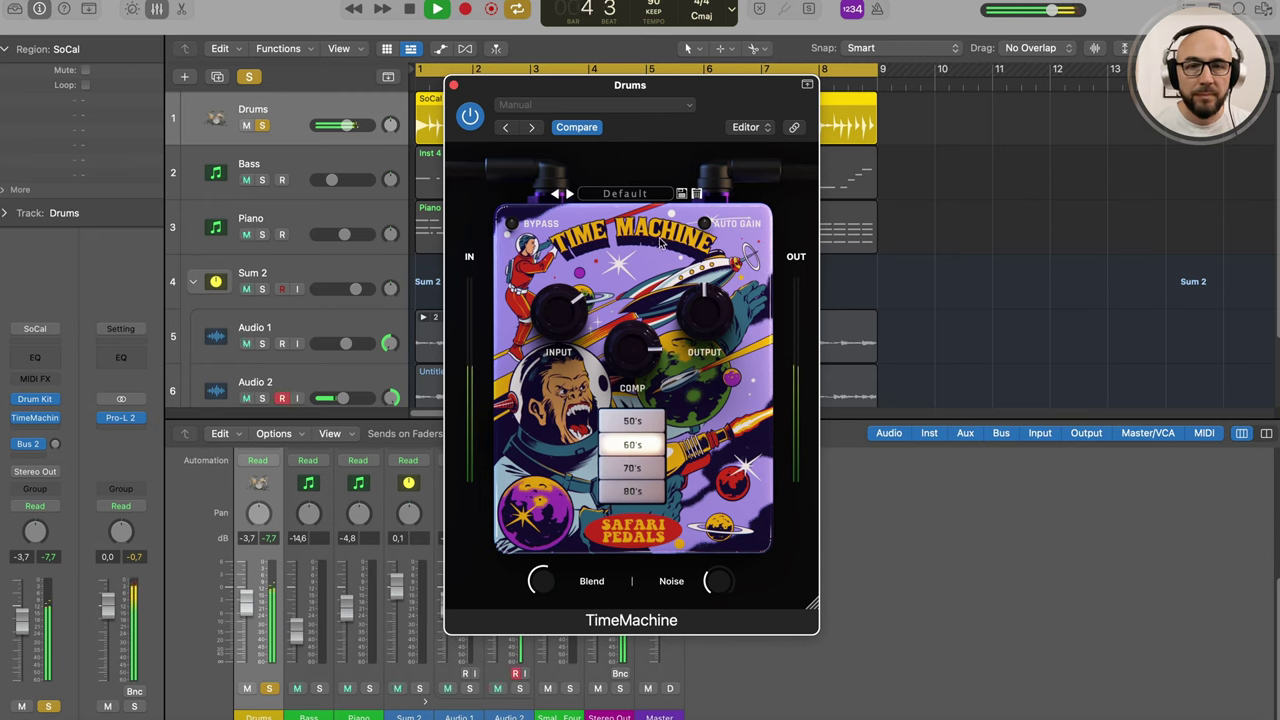
click(470, 118)
mouse_move(703, 320)
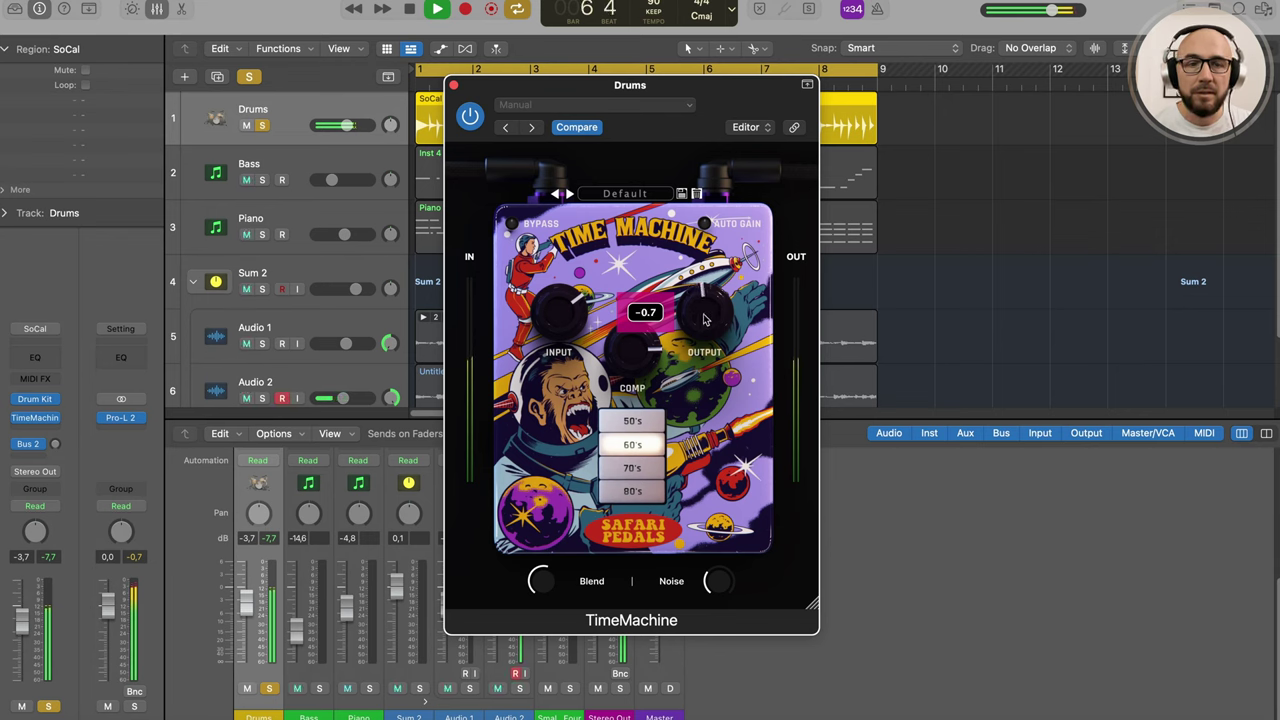
Compare TimeMachine on and off with the drums unsoloed in the full mix, and raise its Output to about 2.3
click(261, 125)
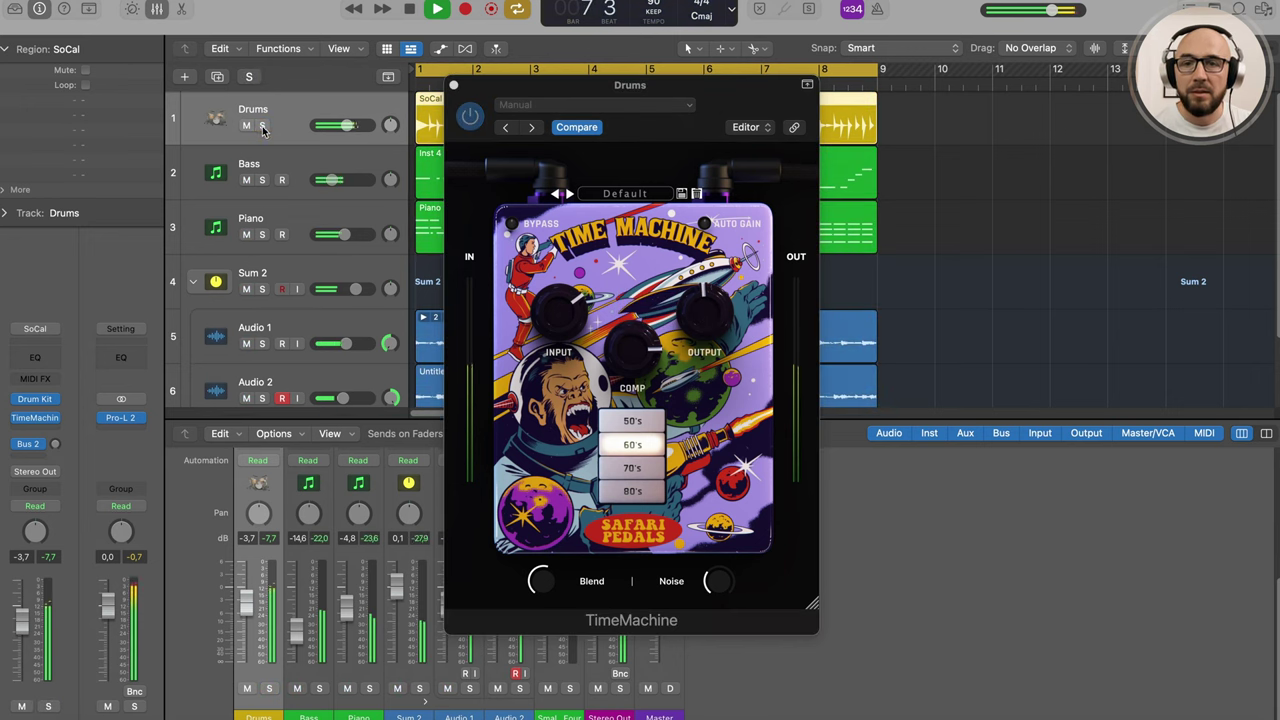
click(470, 118)
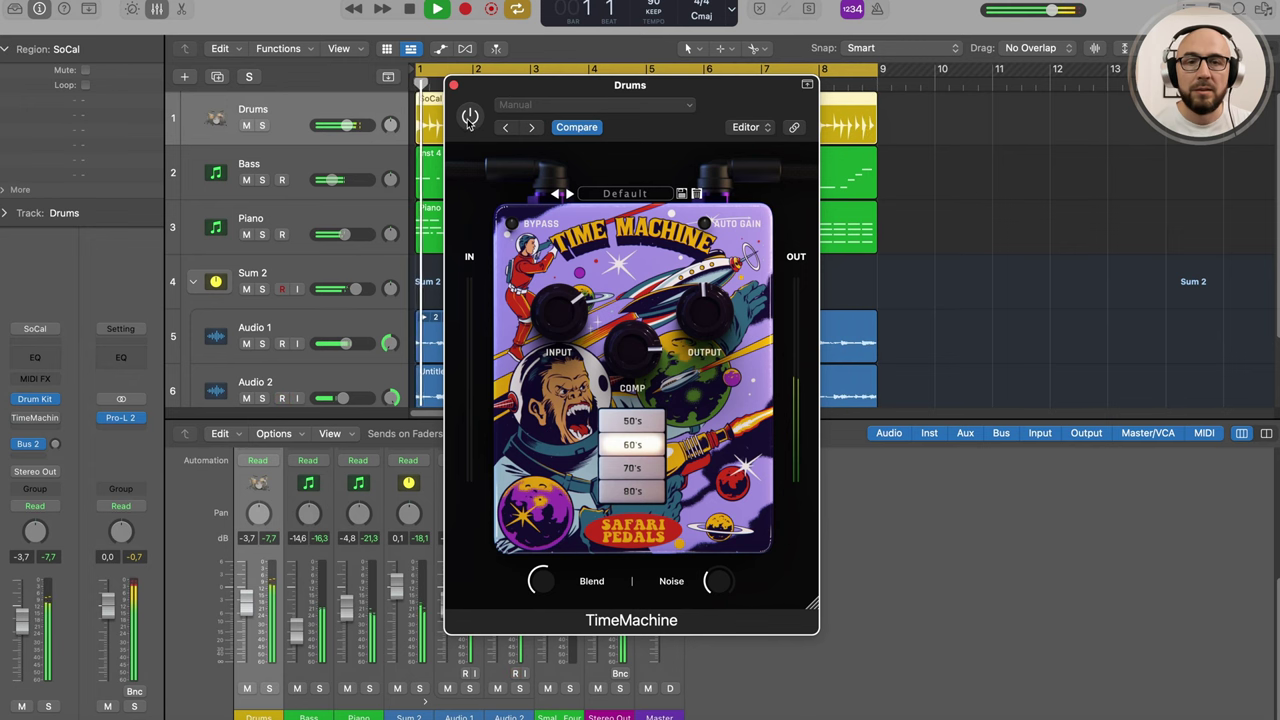
click(470, 118)
drag(703, 312, 702, 306)
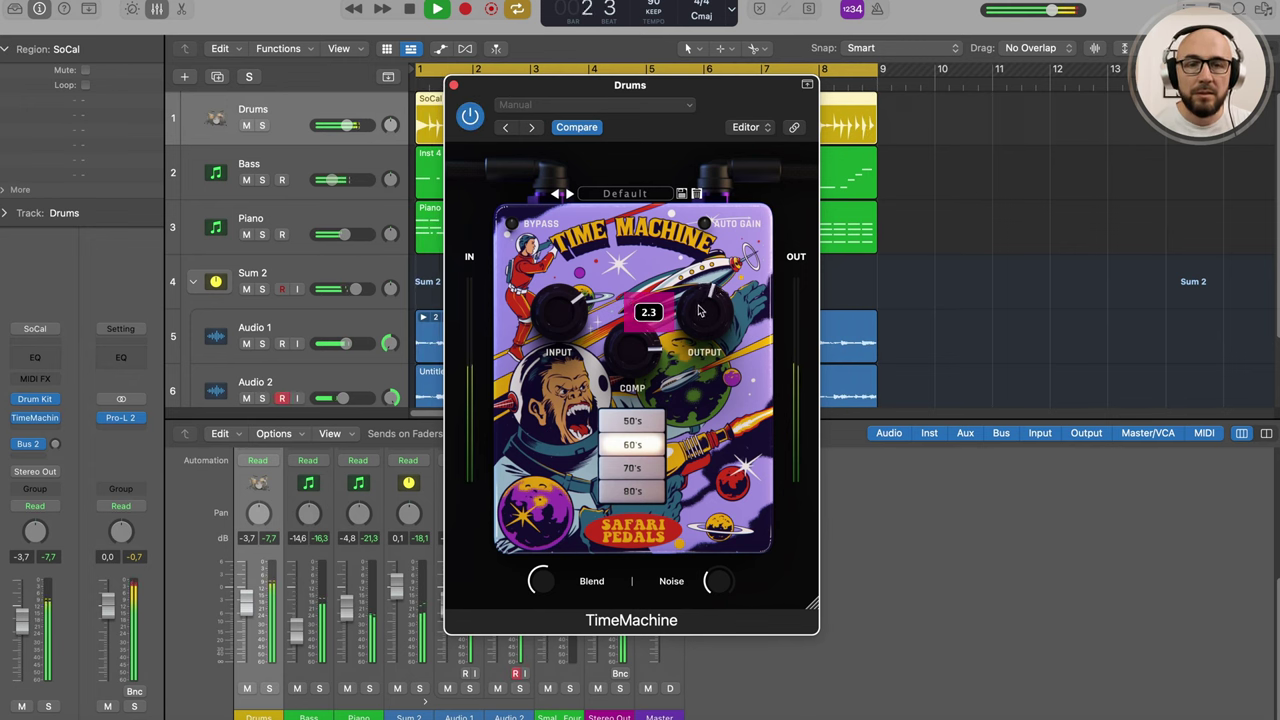
Solo the Drums track and set its TimeMachine to 70's mode with a high Comp amount
click(262, 125)
click(646, 470)
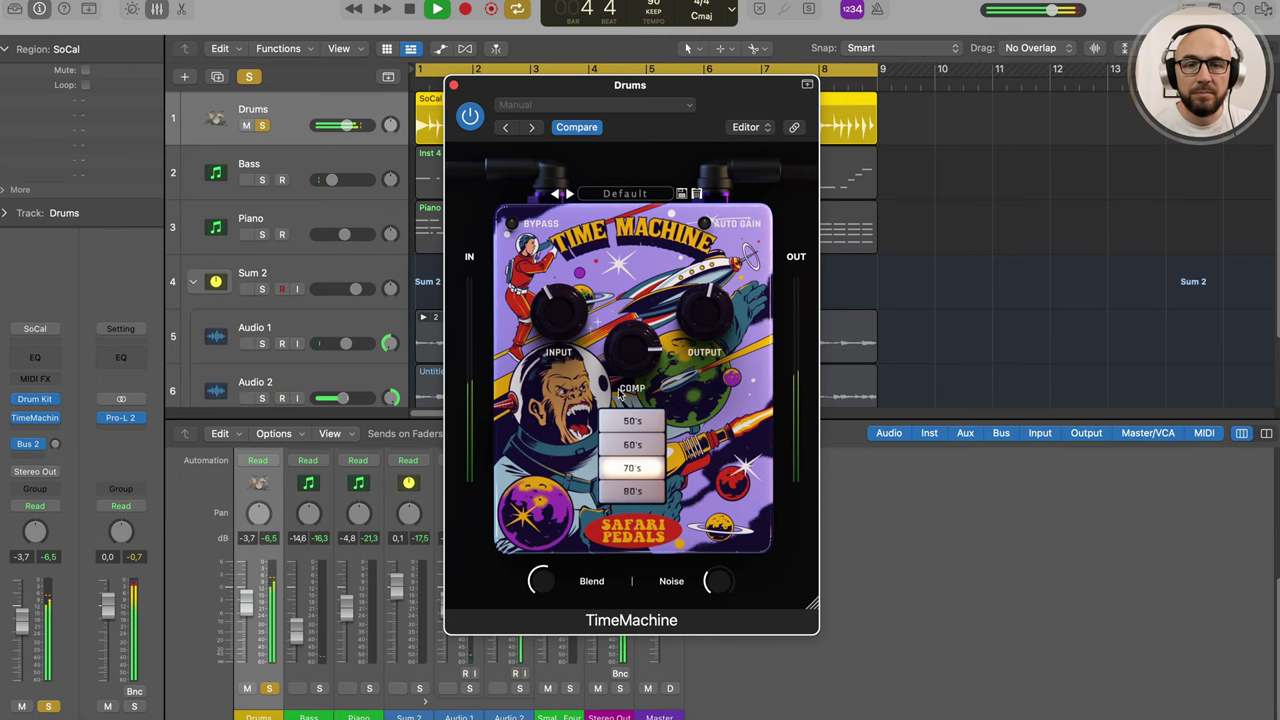
mouse_move(634, 373)
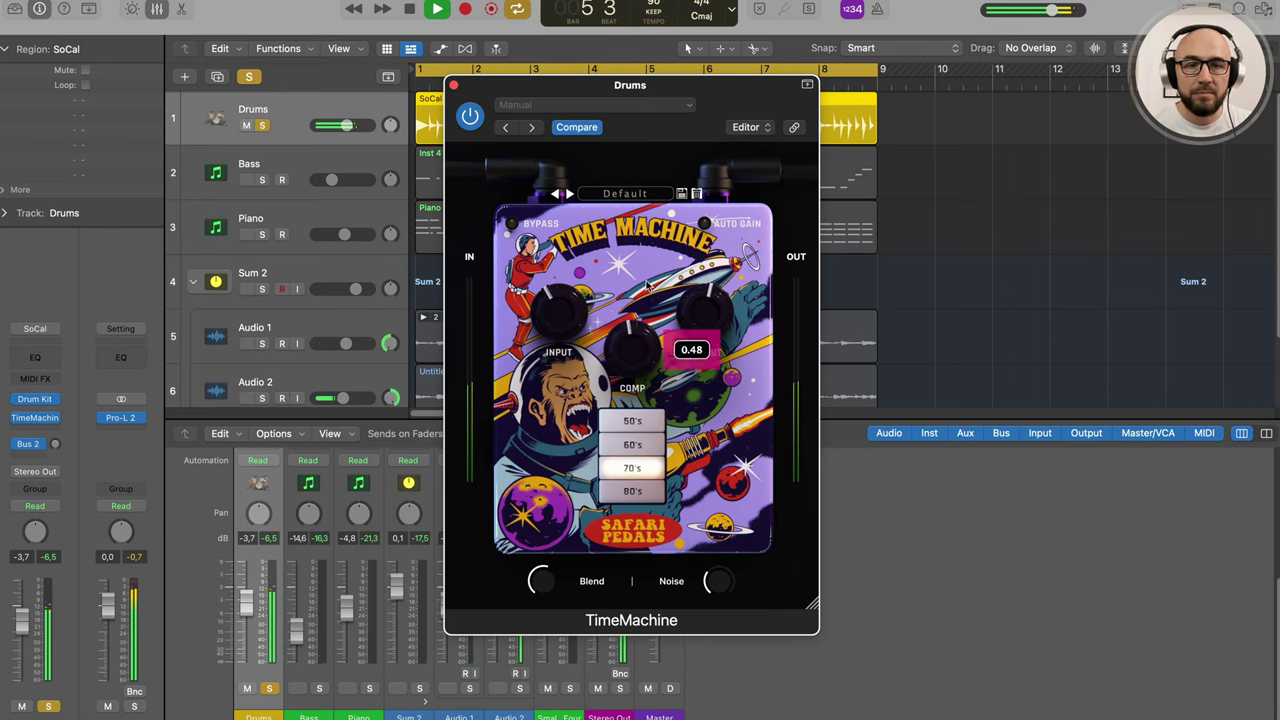
drag(648, 287, 655, 232)
Raise the Drums TimeMachine's Input slightly, bring its Output back down to around zero, and compare bypassed against active
drag(562, 316, 567, 295)
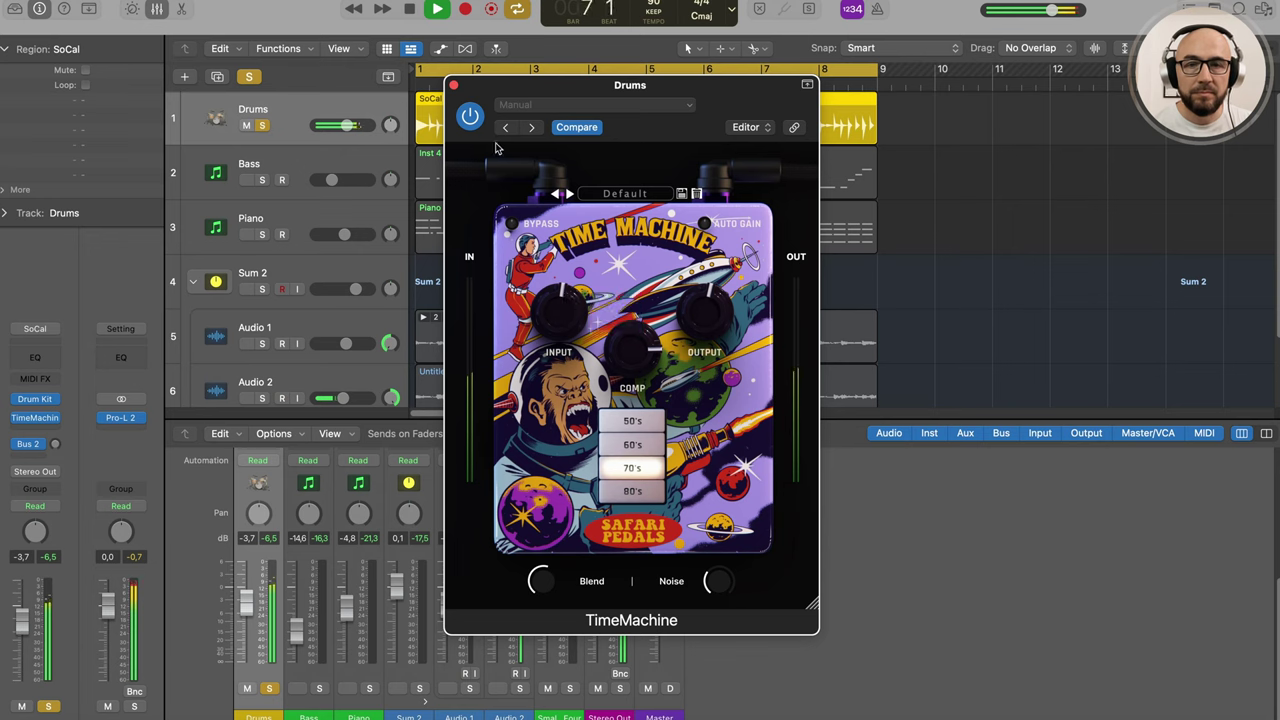
mouse_move(711, 311)
drag(711, 311, 704, 317)
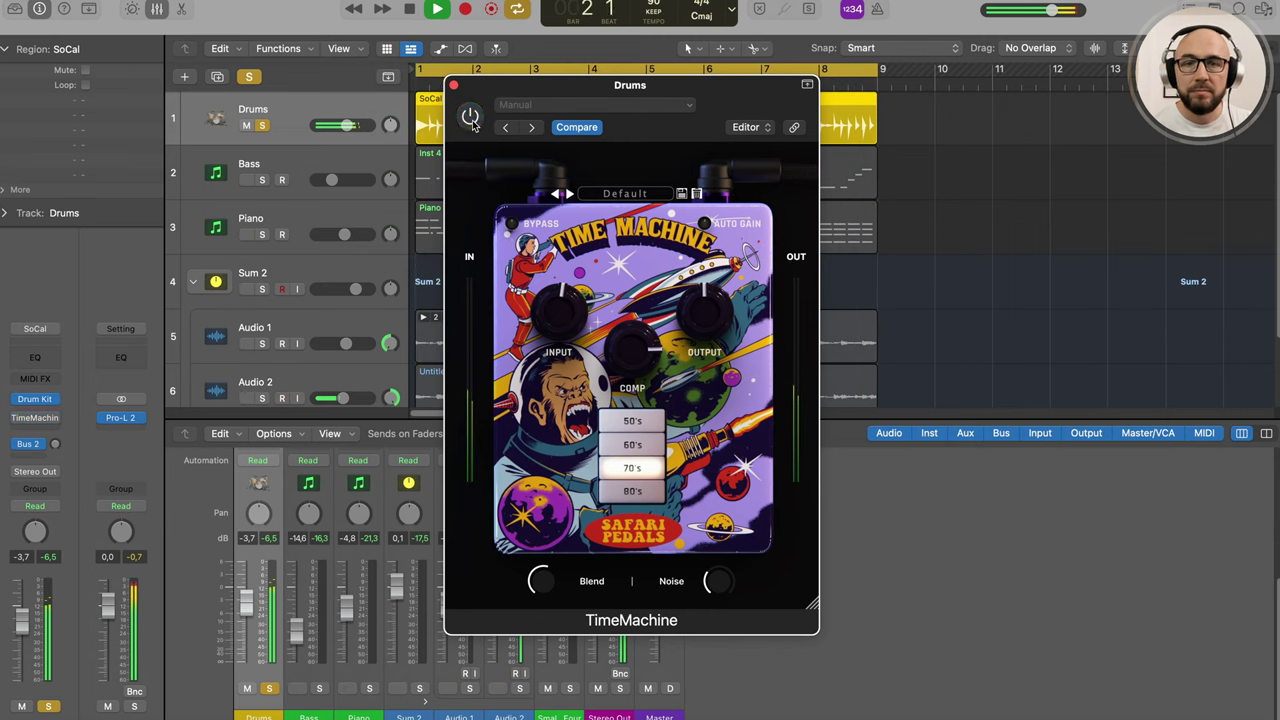
click(473, 121)
Add tape noise to the drums by setting TimeMachine's Noise to about -51.0
mouse_move(714, 569)
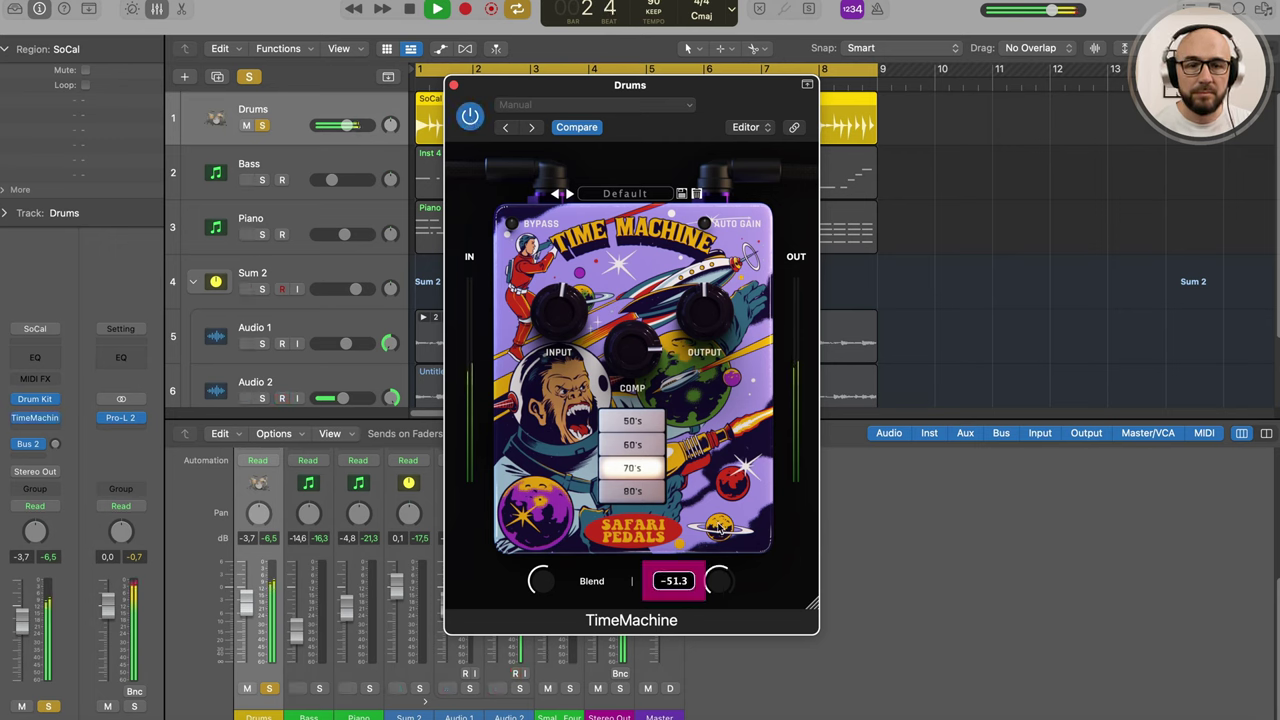
drag(718, 527, 718, 520)
mouse_move(717, 576)
mouse_down()
mouse_move(712, 558)
mouse_move(717, 583)
mouse_up()
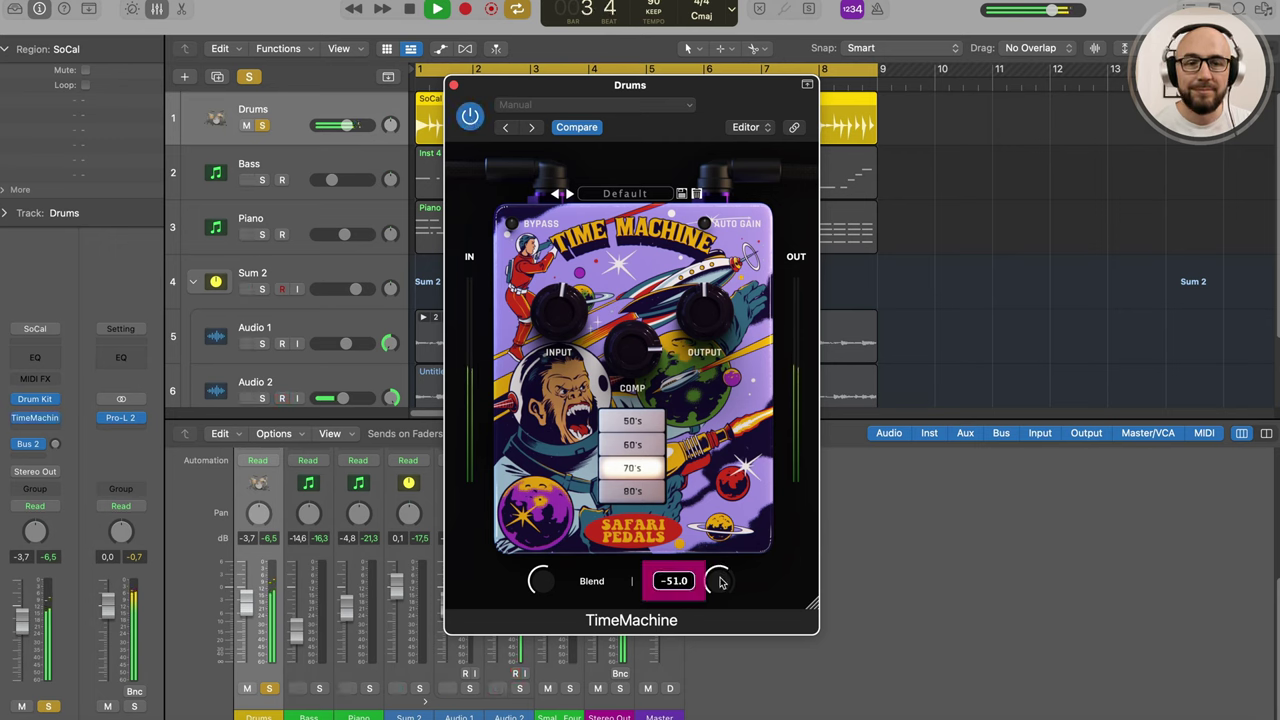
Switch the Drums TimeMachine to 80's mode and sweep Comp from minimum back up to a high amount
click(634, 491)
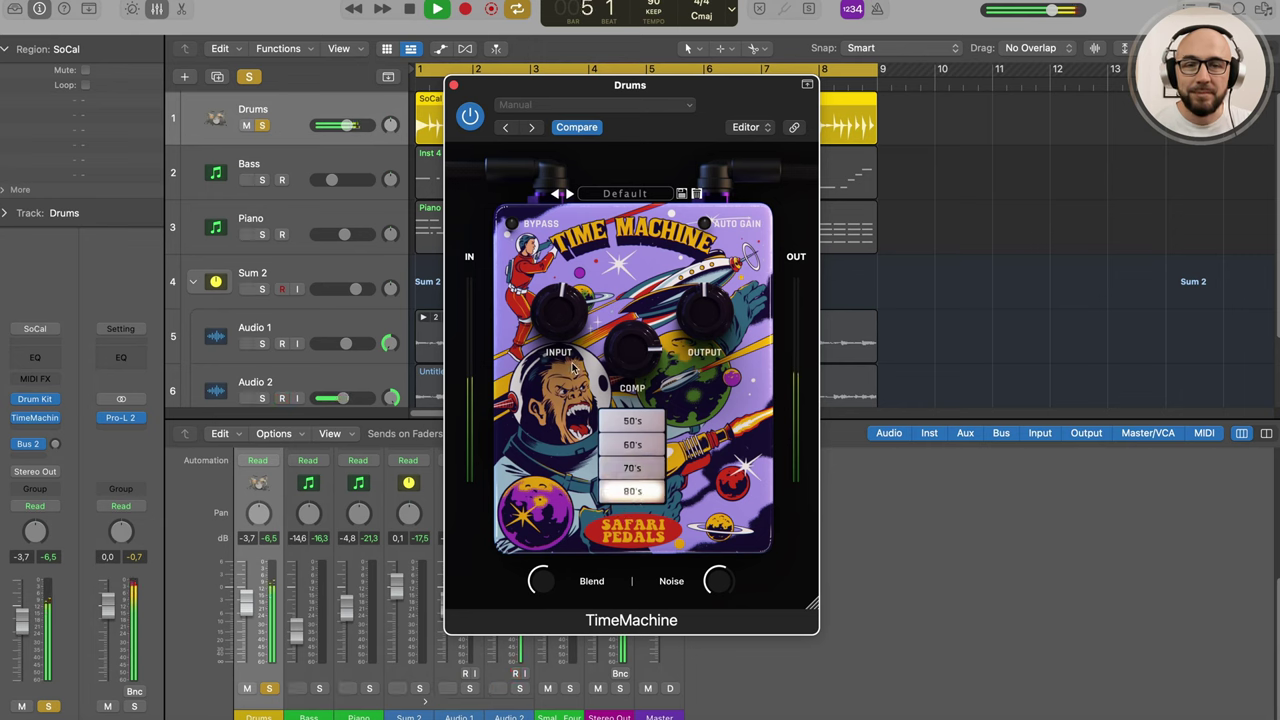
mouse_move(614, 352)
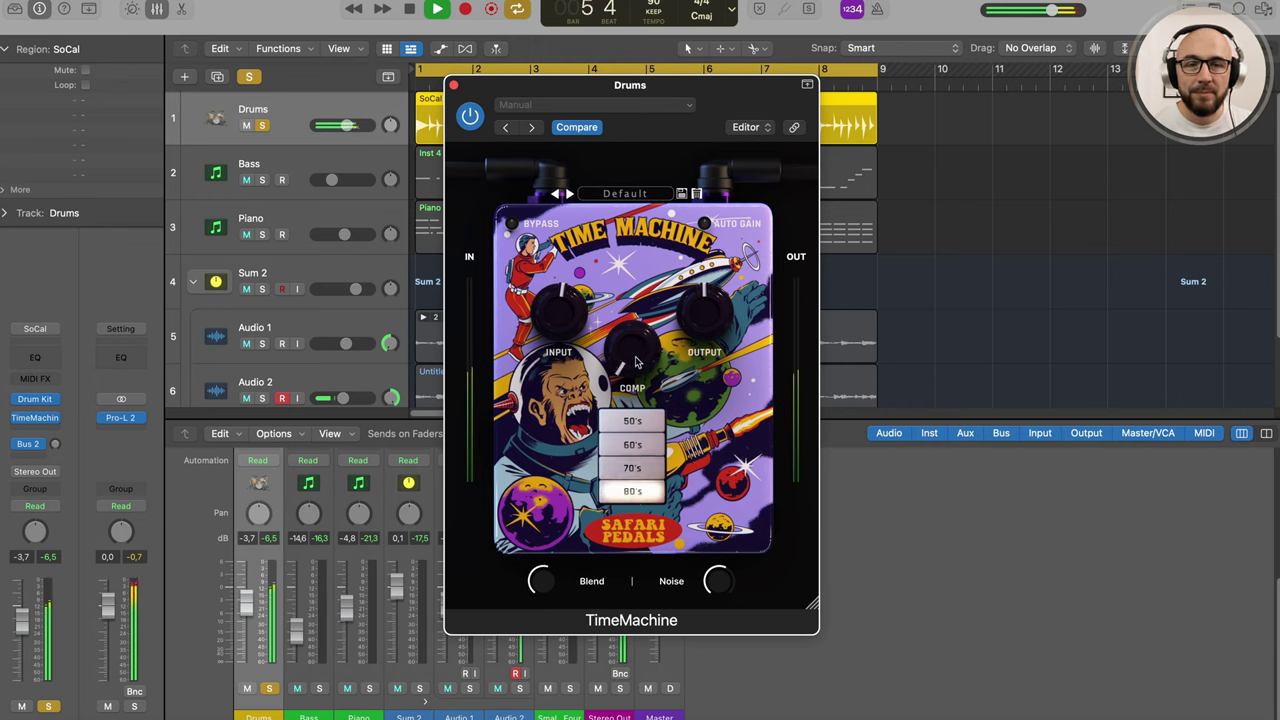
drag(635, 356, 650, 243)
drag(628, 355, 627, 346)
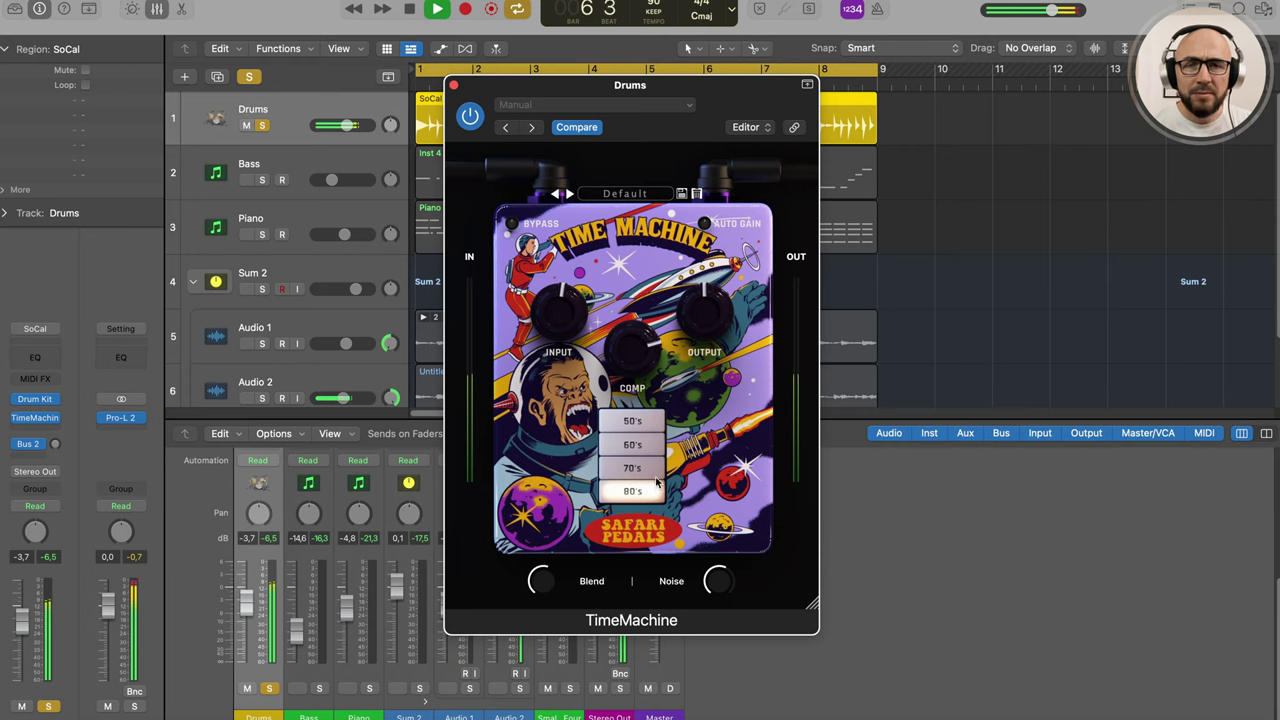
Alternate the Drums TimeMachine between 70's and 80's modes to compare them, raising Blend to full and ending on 70's
click(648, 472)
click(641, 492)
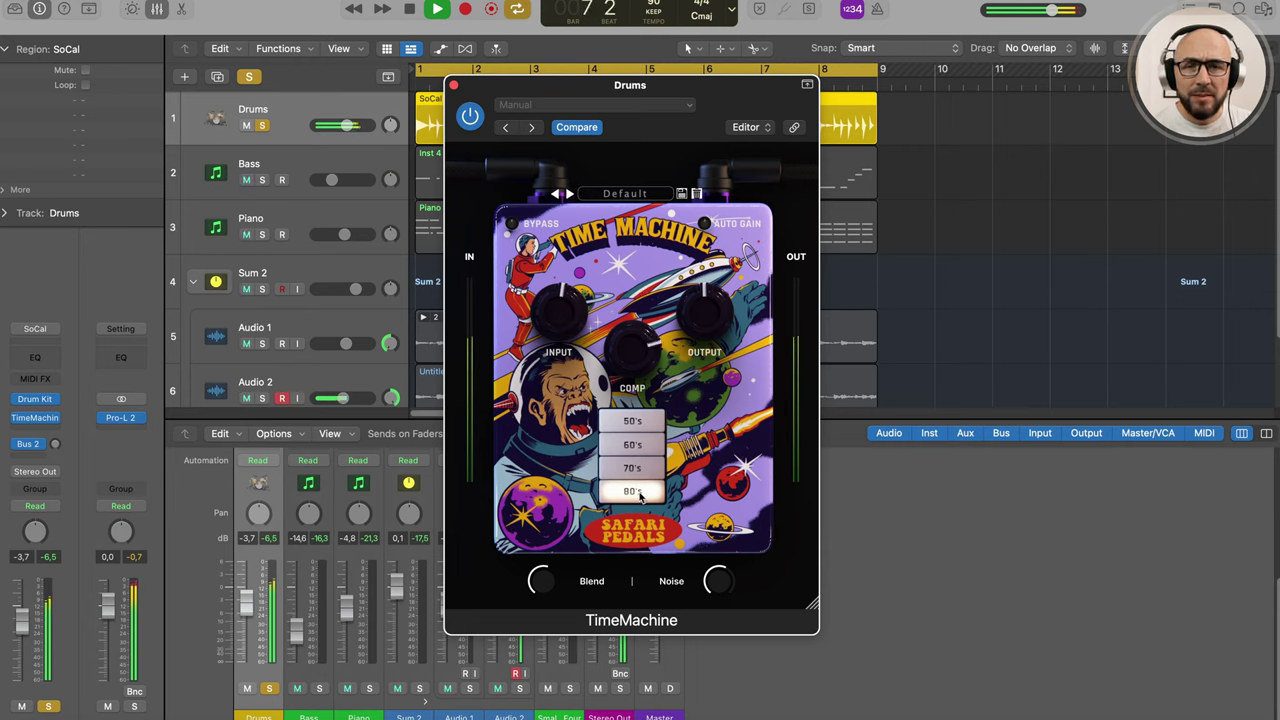
click(643, 478)
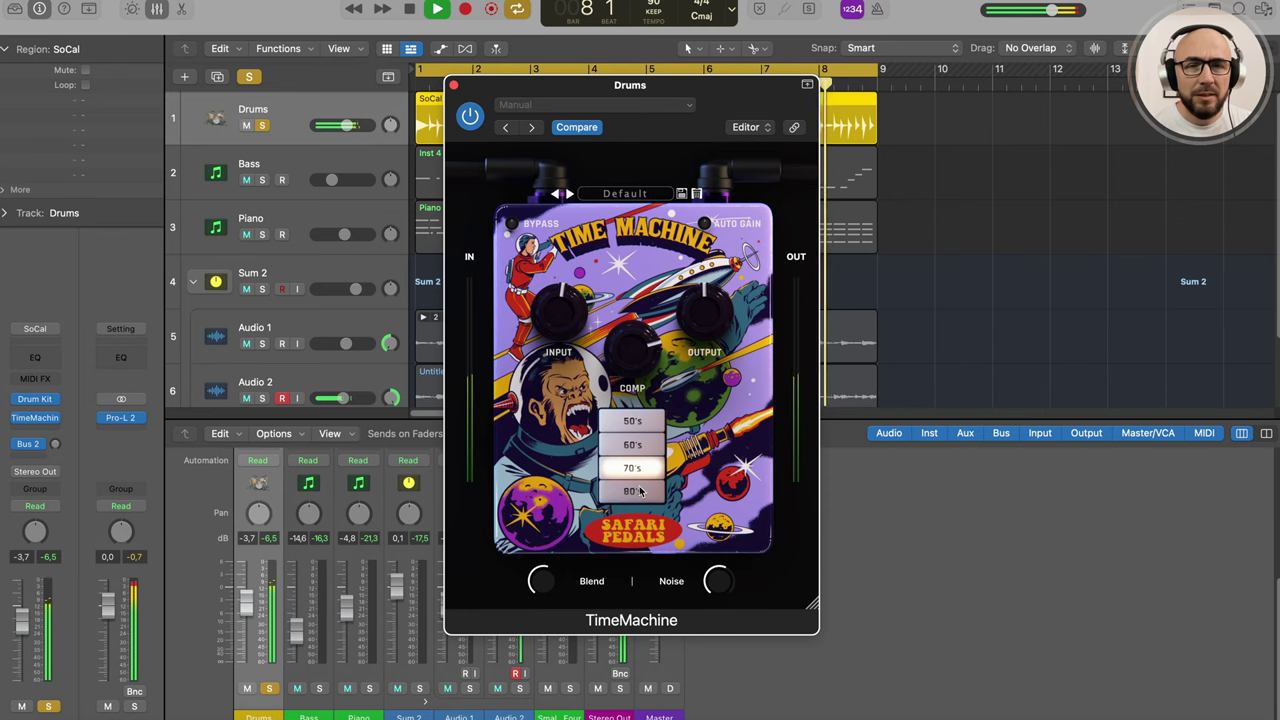
click(641, 493)
click(628, 477)
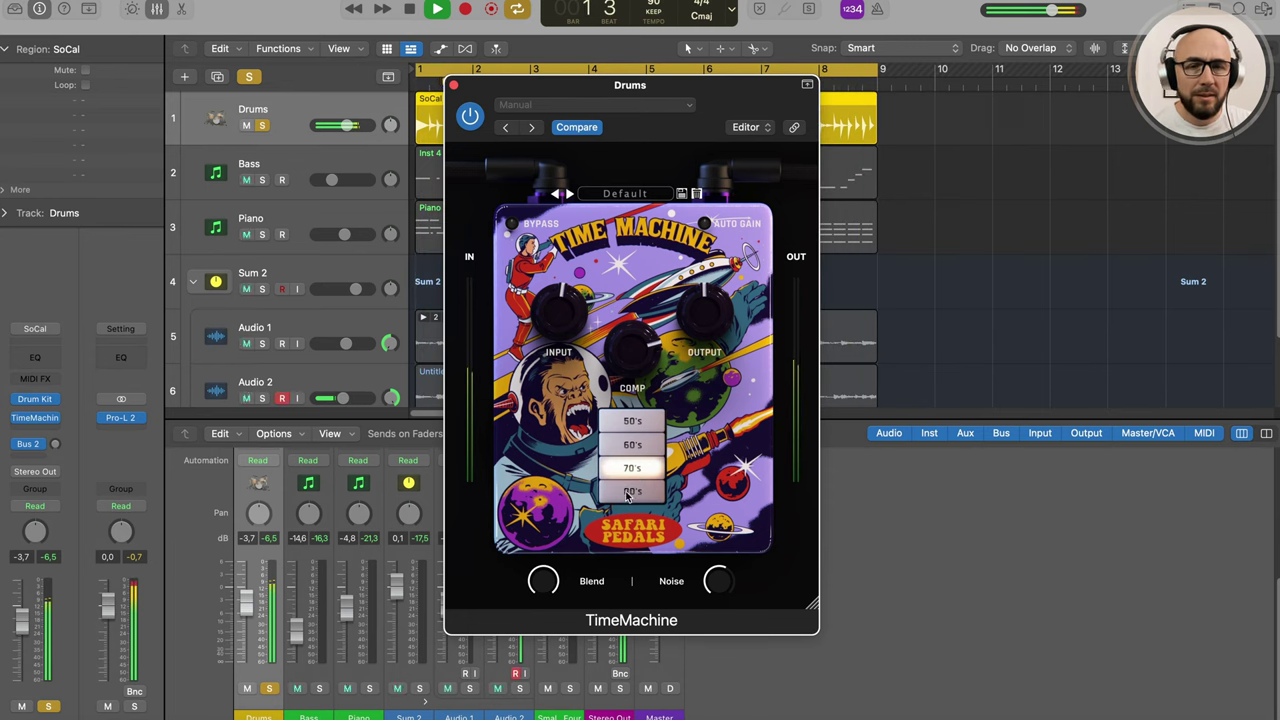
click(627, 494)
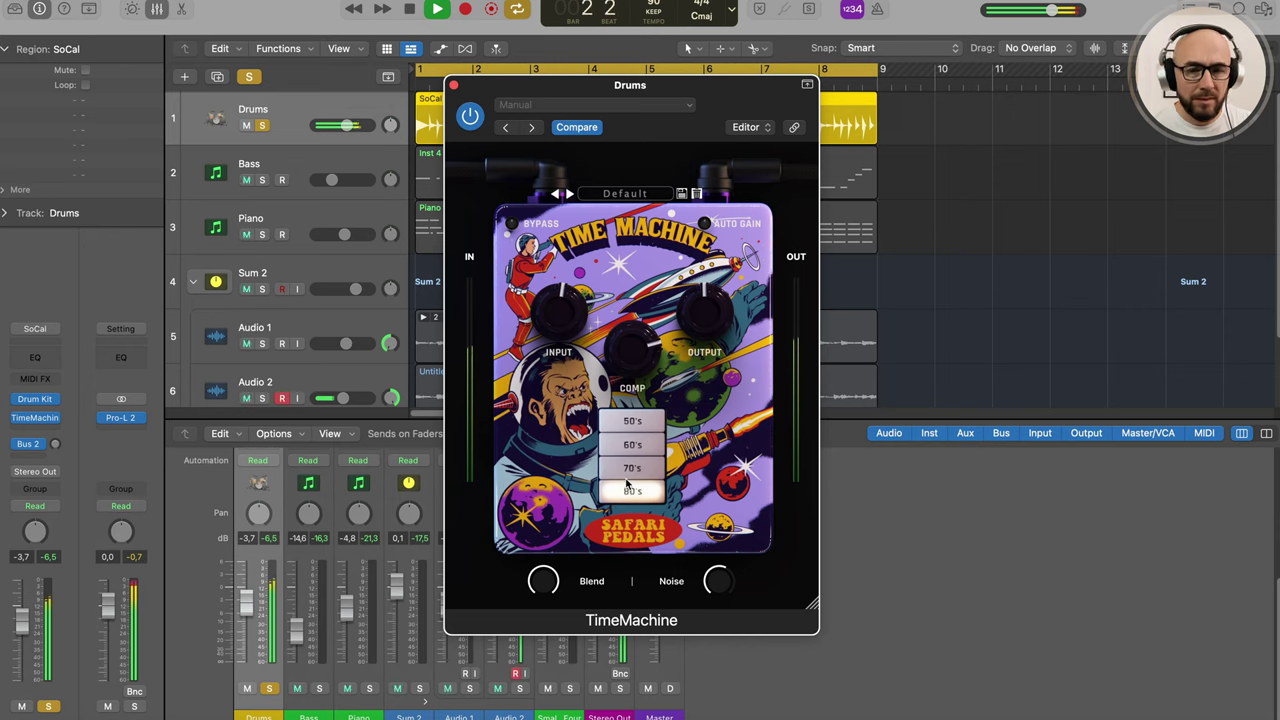
click(628, 478)
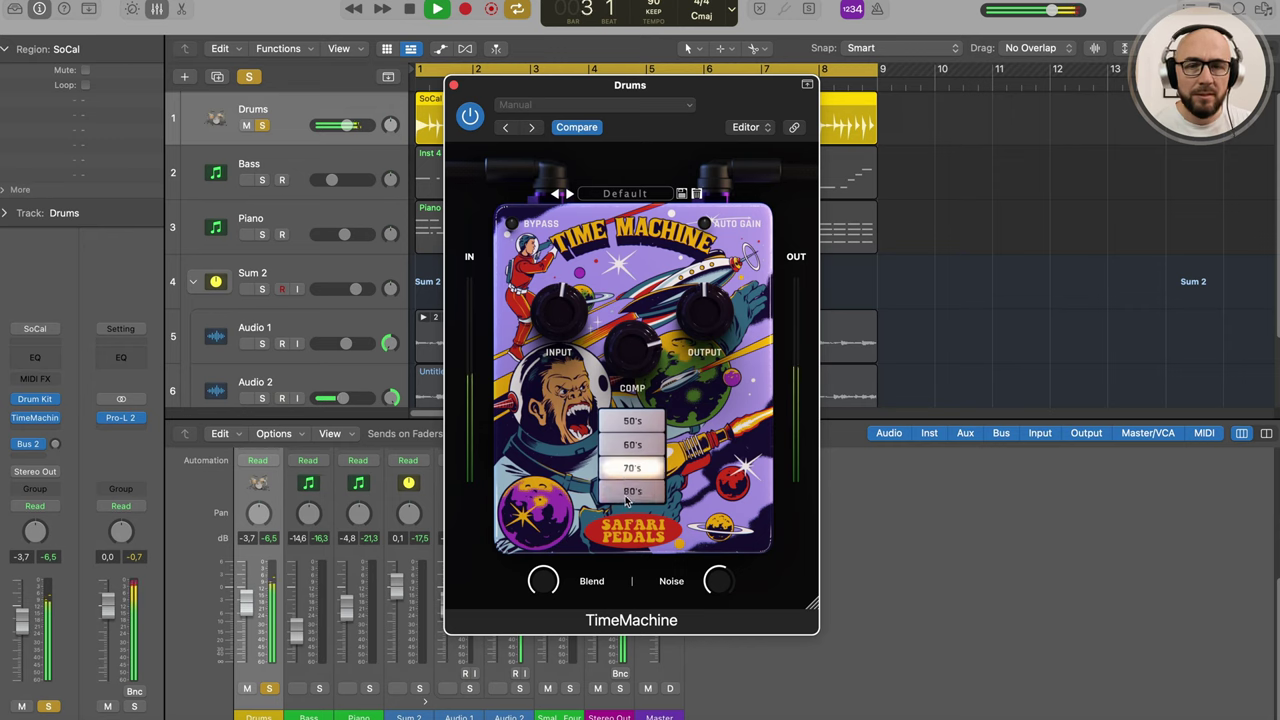
Switch the Drums TimeMachine to 80's mode, set Comp to 0.66, and adjust Blend, ending at full
click(628, 494)
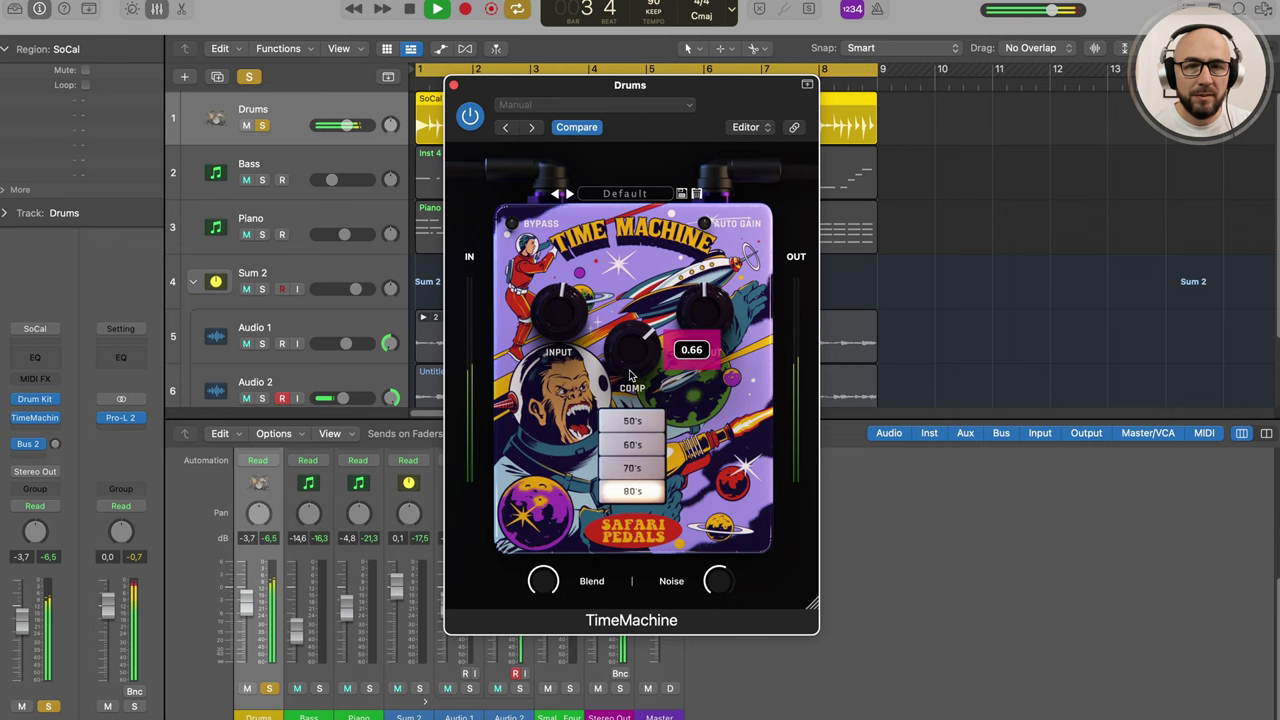
mouse_move(549, 586)
drag(549, 586, 550, 590)
drag(562, 516, 580, 452)
Sweep the Drums TimeMachine's Noise up to -34.6 and back down, and compare the plug-in bypassed against active
drag(720, 578, 735, 535)
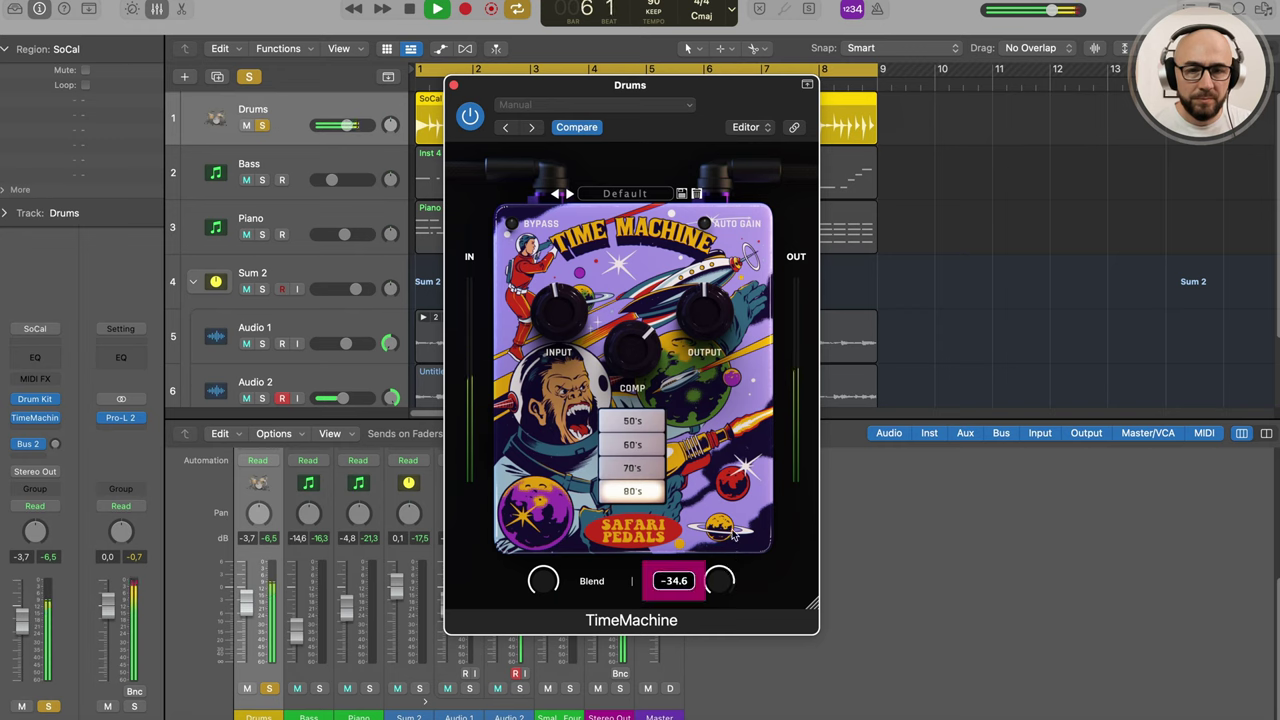
drag(715, 584, 707, 569)
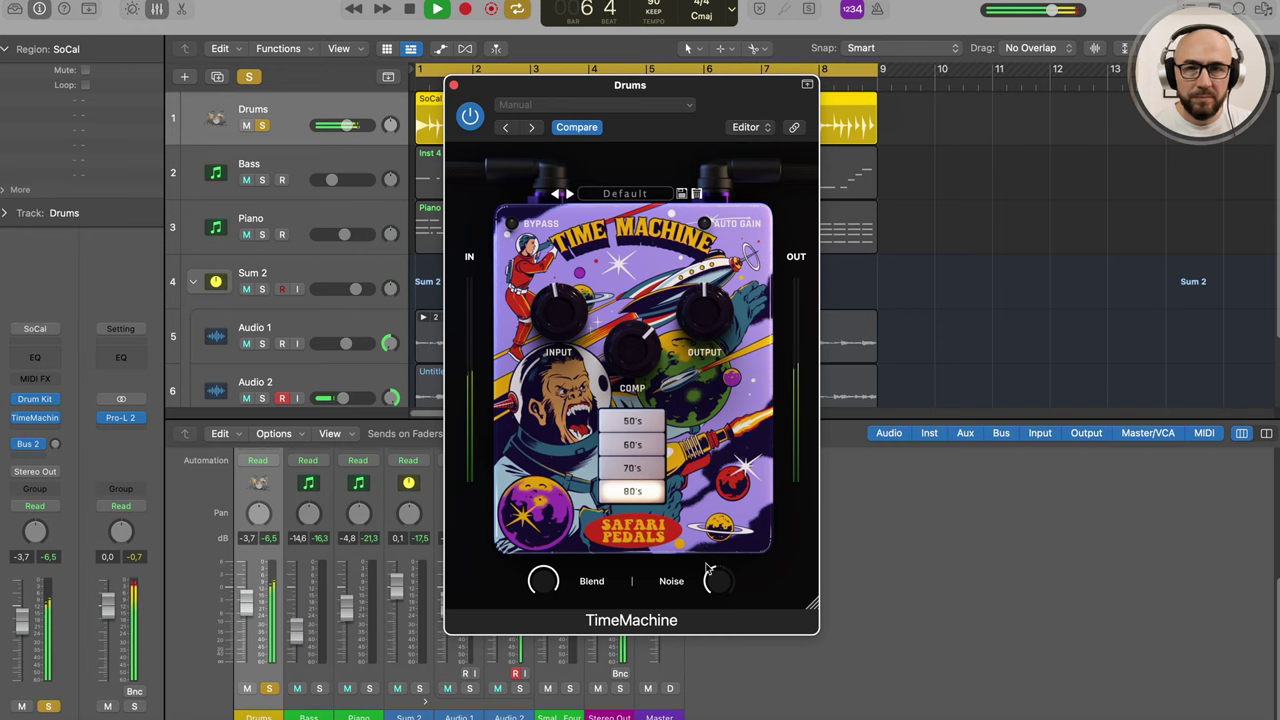
click(473, 117)
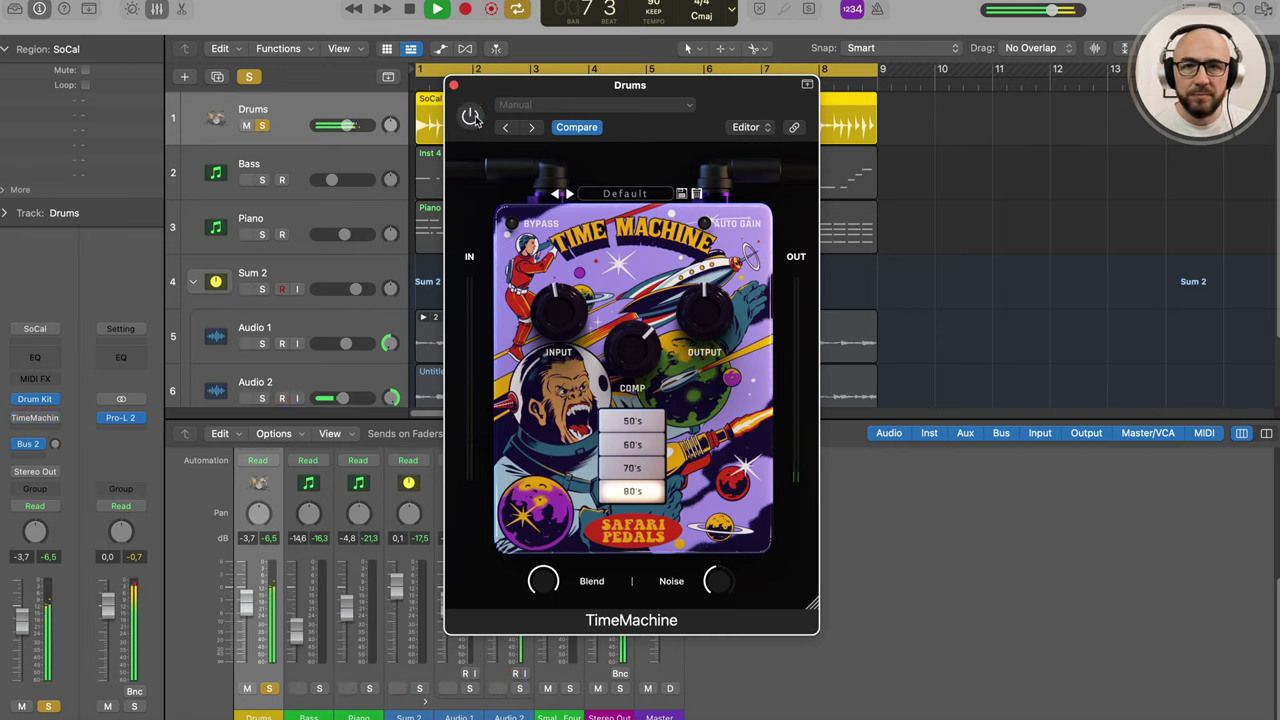
click(471, 116)
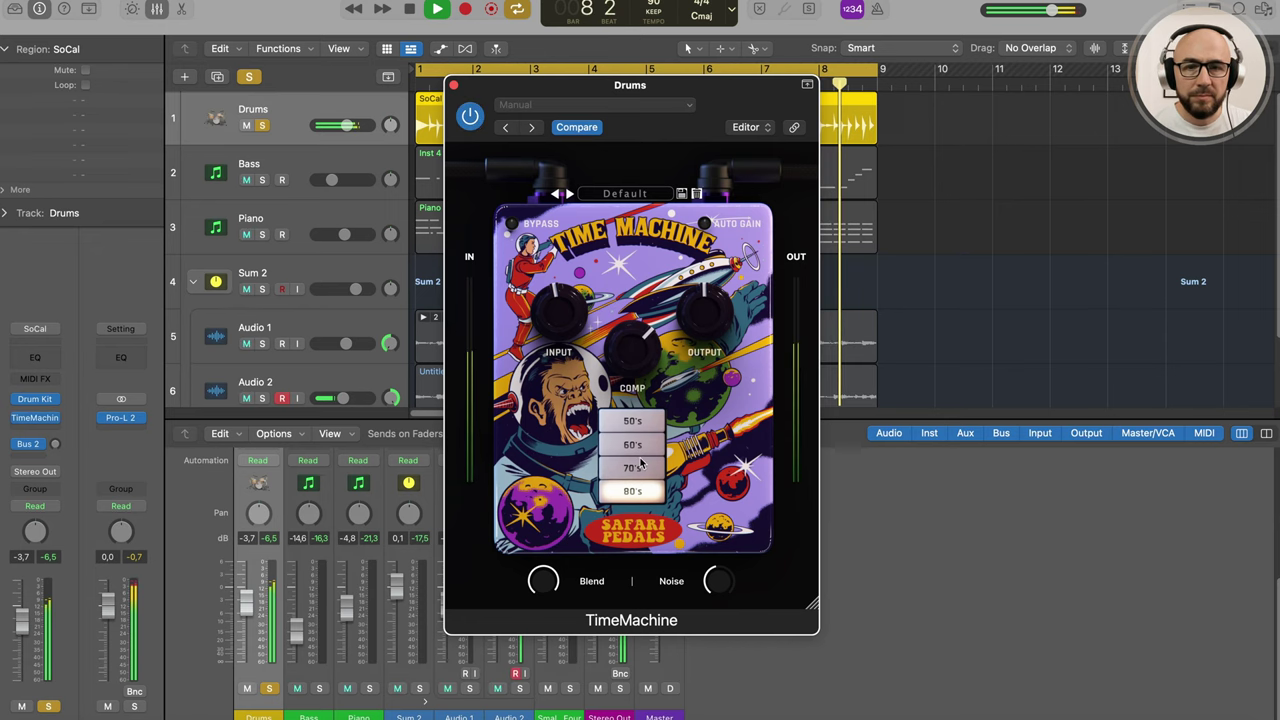
Close the Drums plug-in, switch the solo from Drums to Bass, and open the Bass TimeMachine in clear view
click(455, 87)
click(262, 125)
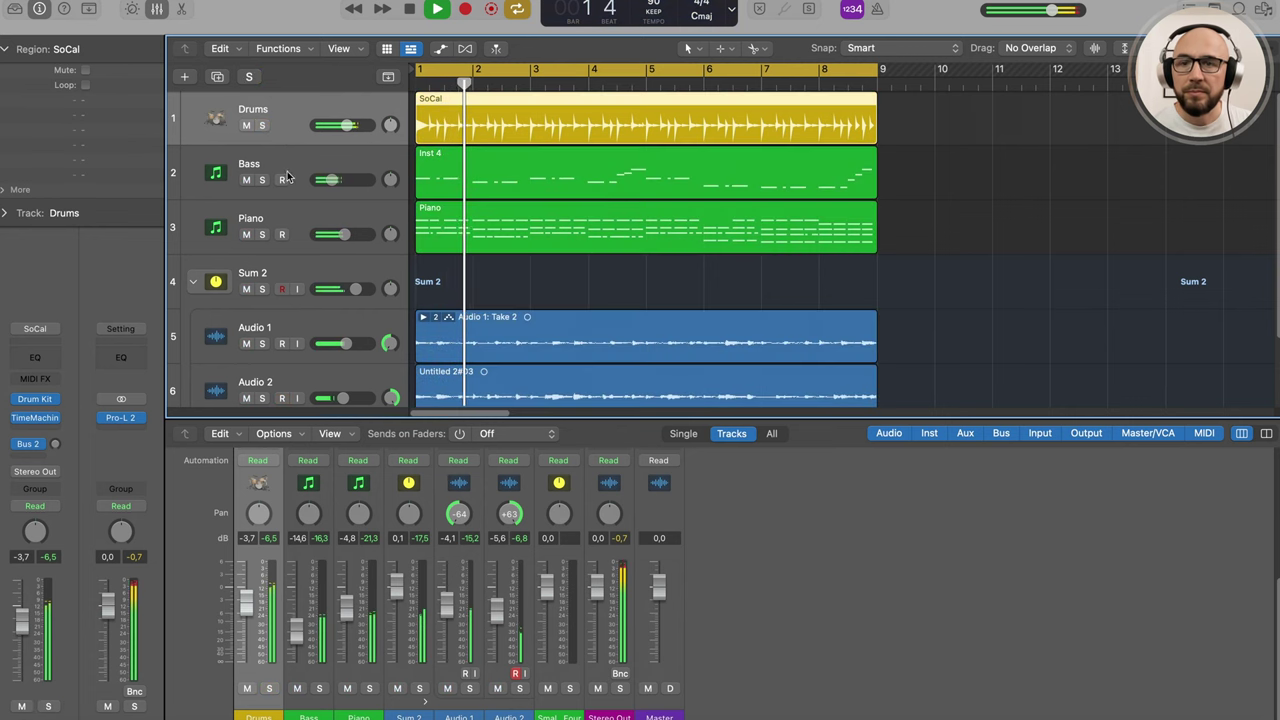
click(288, 163)
click(262, 179)
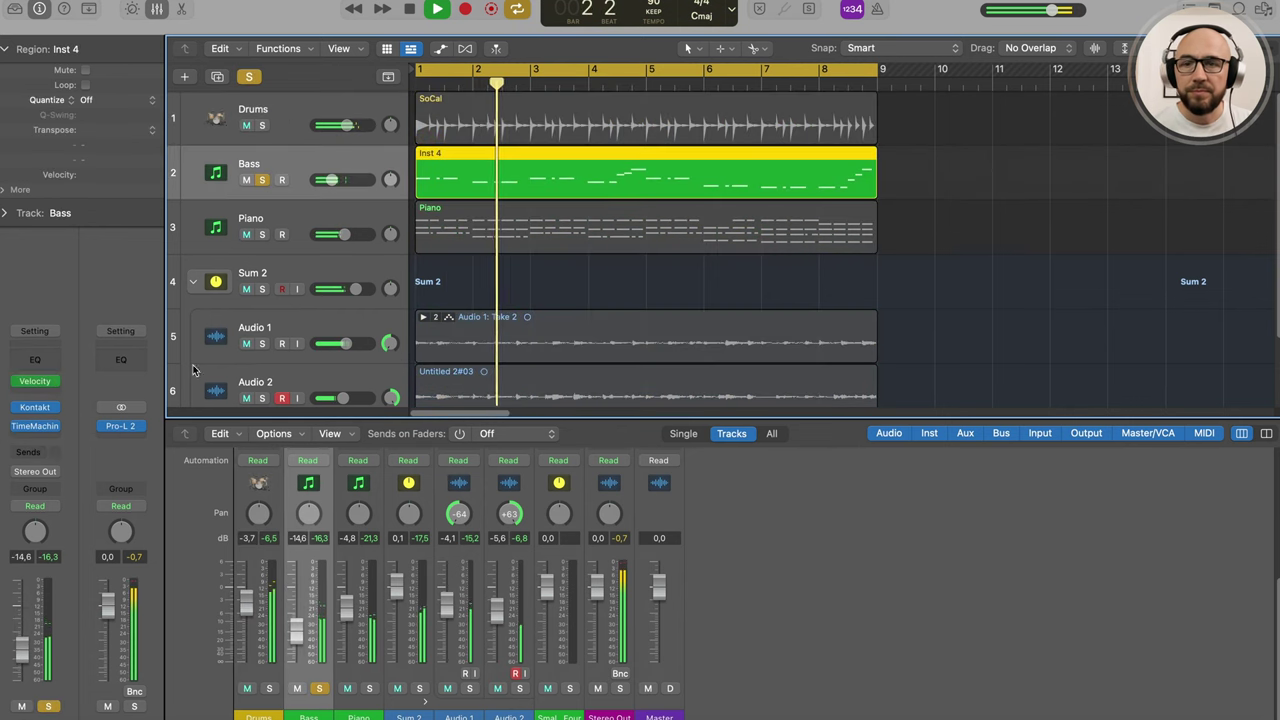
click(34, 426)
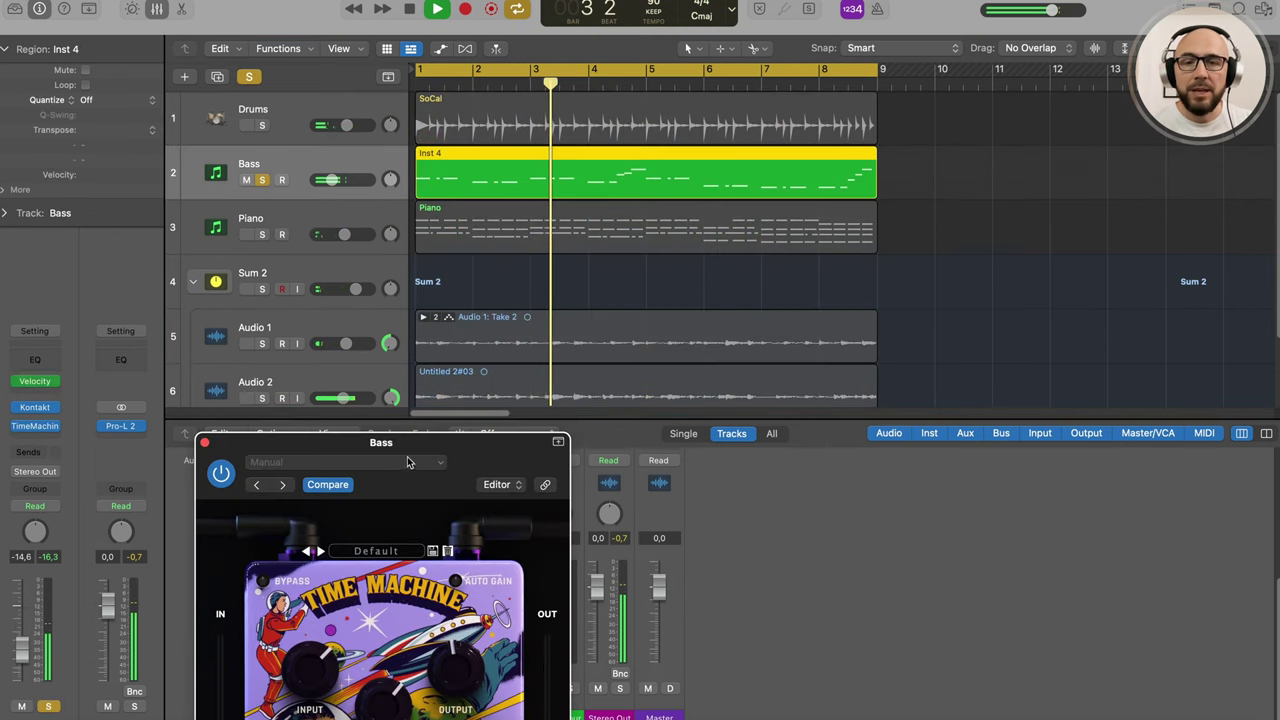
drag(417, 440, 735, 110)
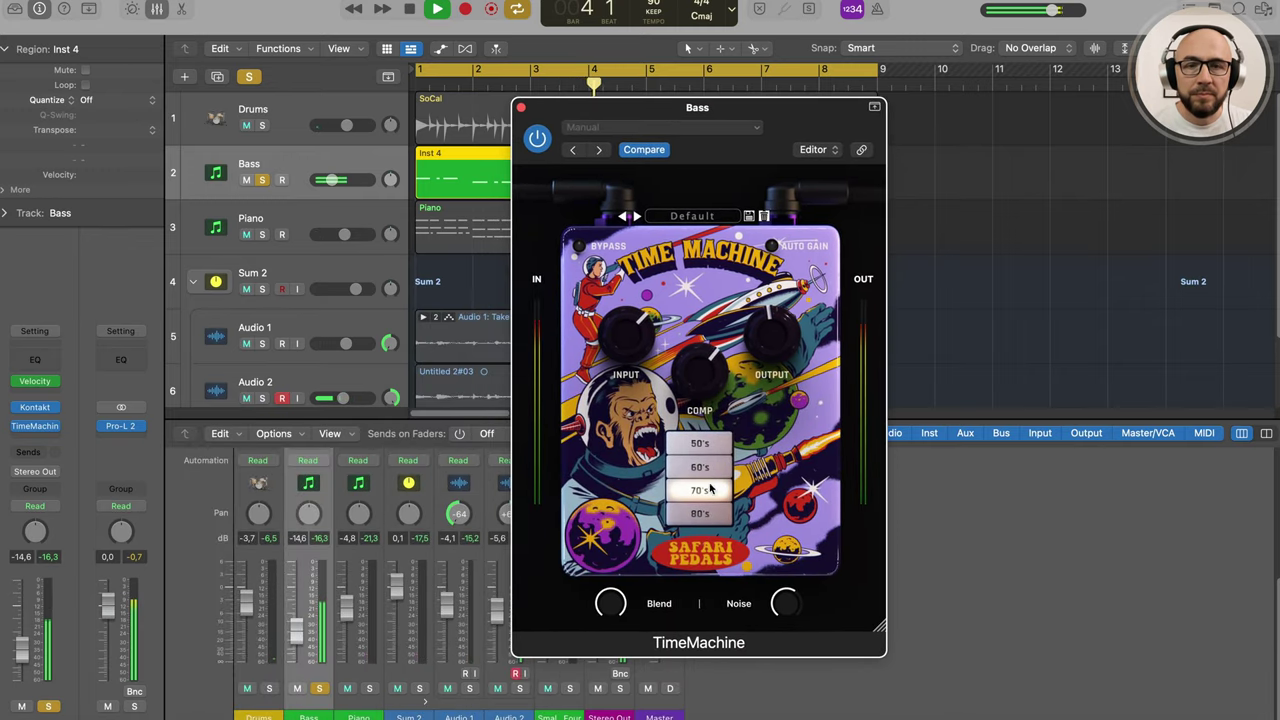
Compare the Bass TimeMachine bypassed against active in 70's mode while lowering Output and raising Comp to 0.84
click(537, 139)
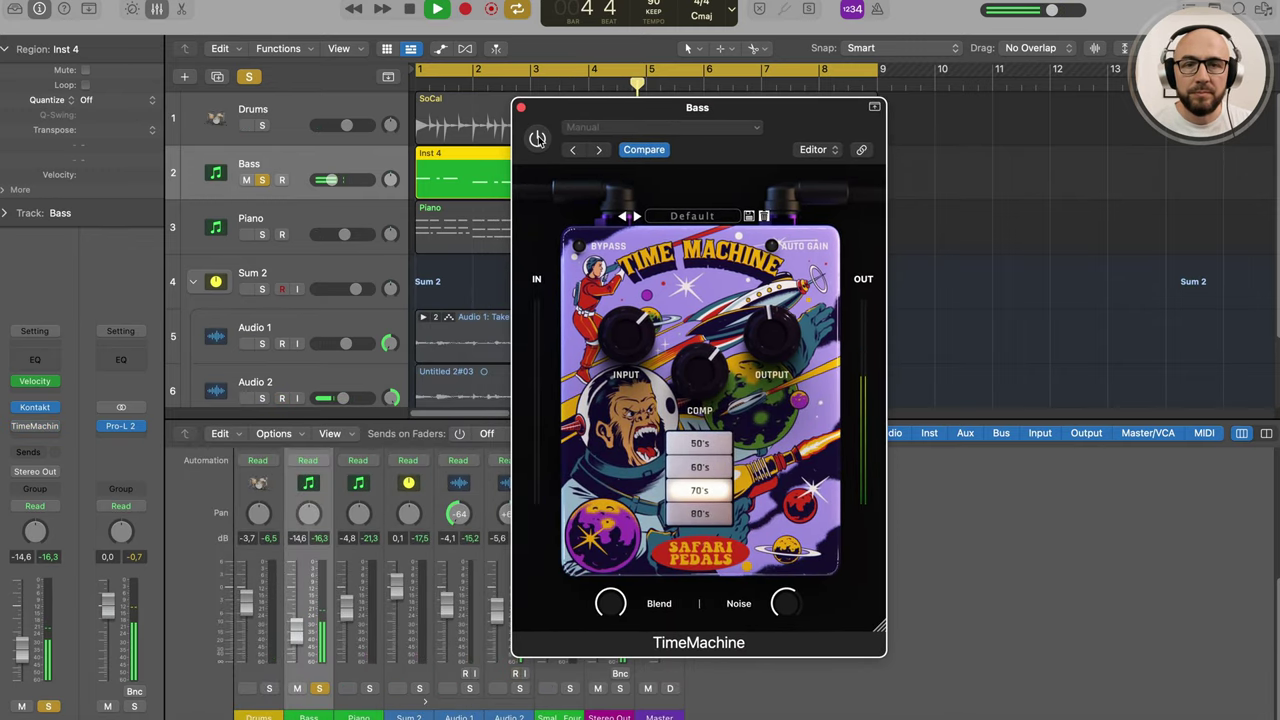
click(537, 139)
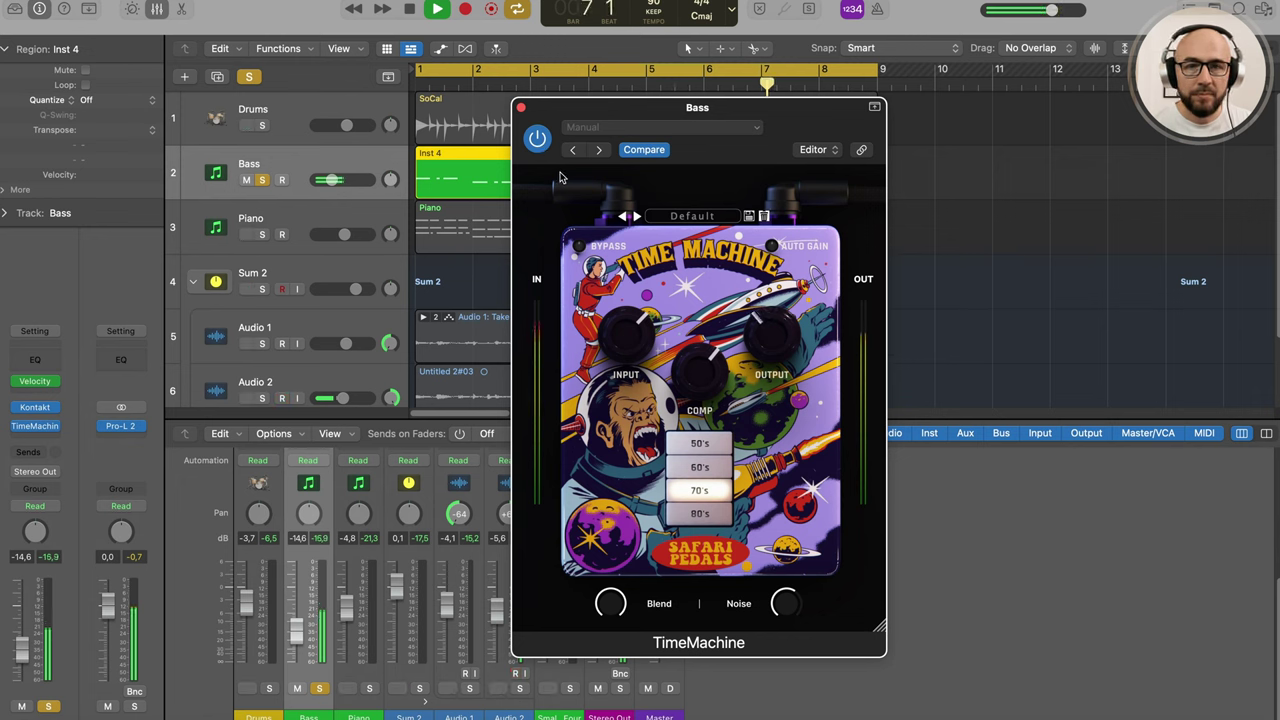
click(537, 139)
click(537, 139)
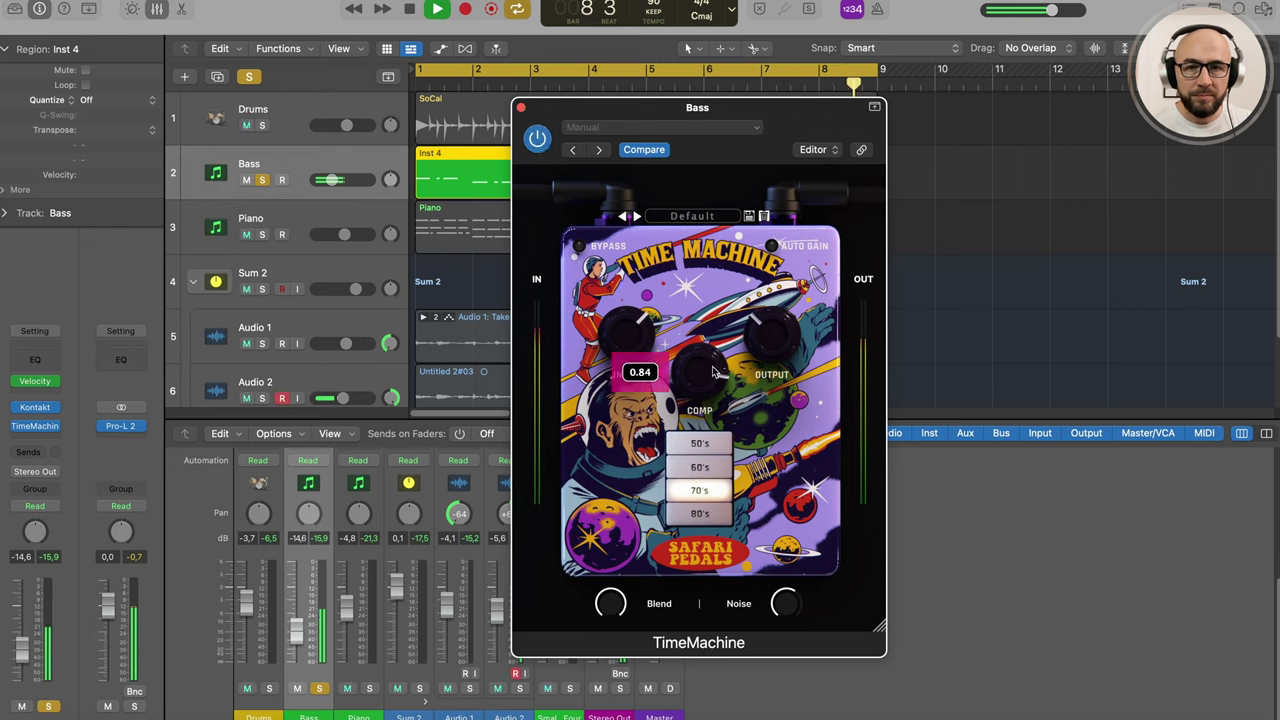
click(537, 141)
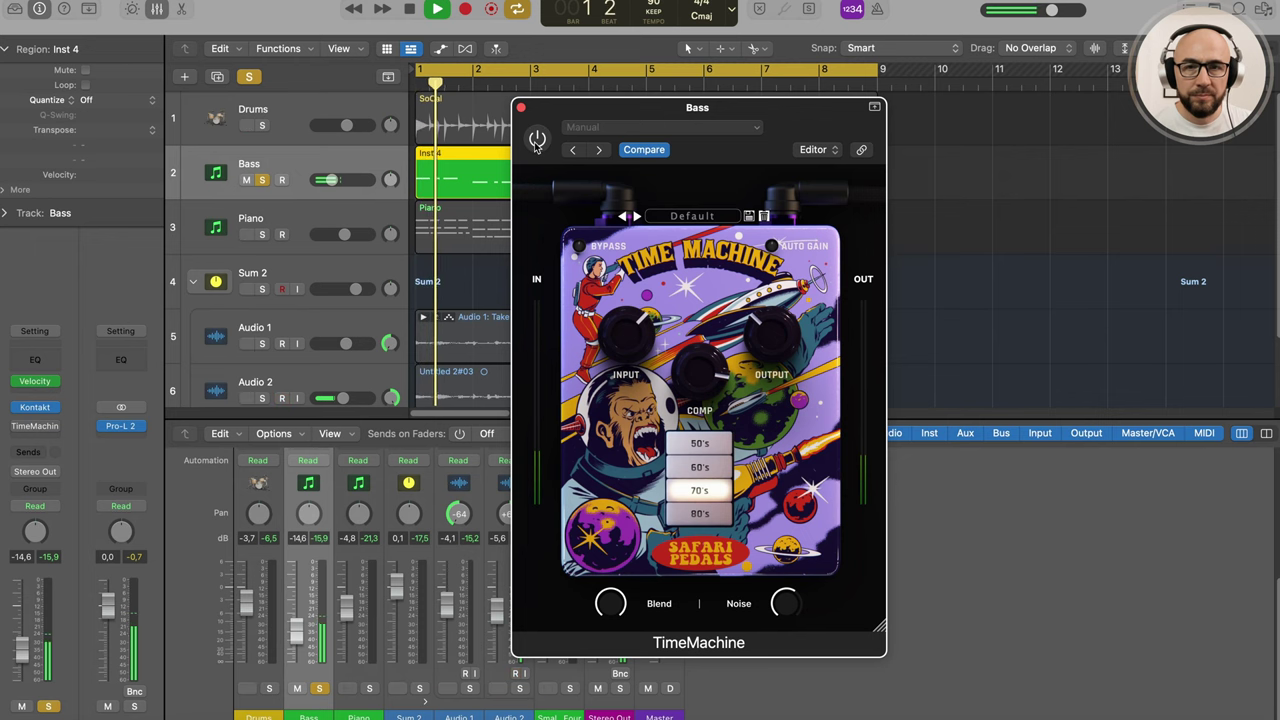
click(537, 140)
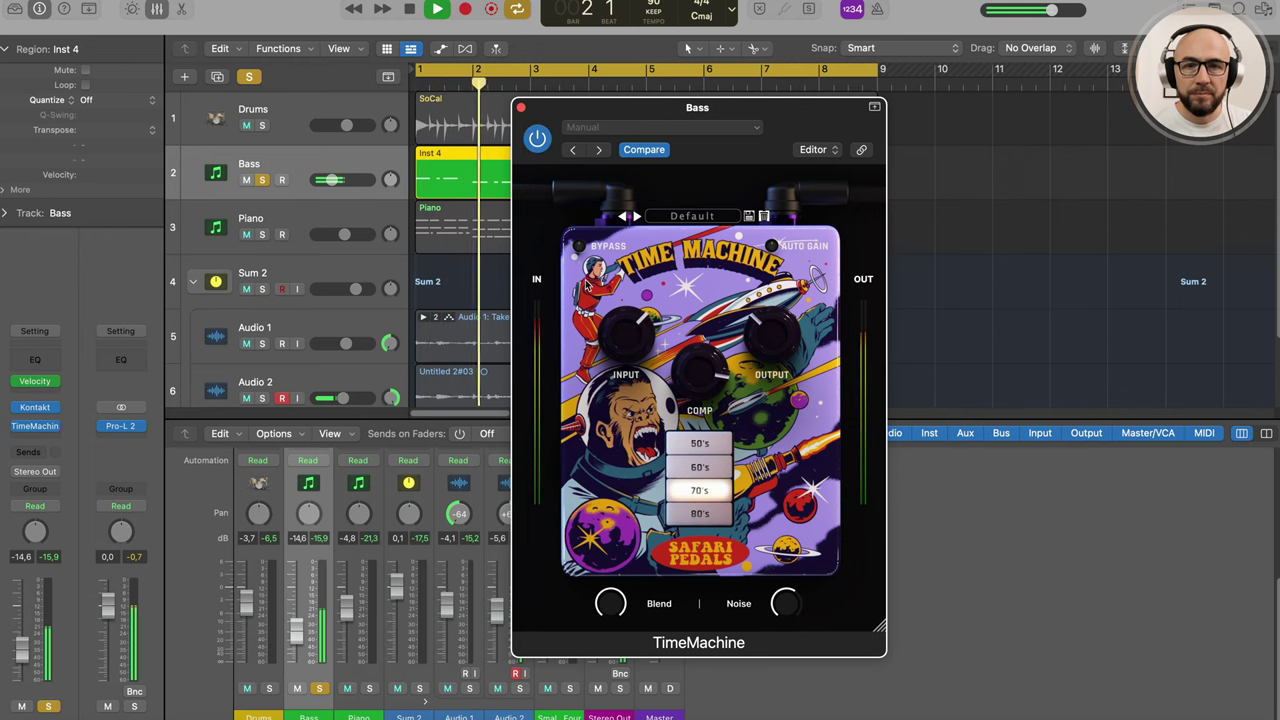
Switch the Bass TimeMachine to 60's mode and fine-tune Output between -3.8 and -5.0, comparing bypassed against active
click(702, 468)
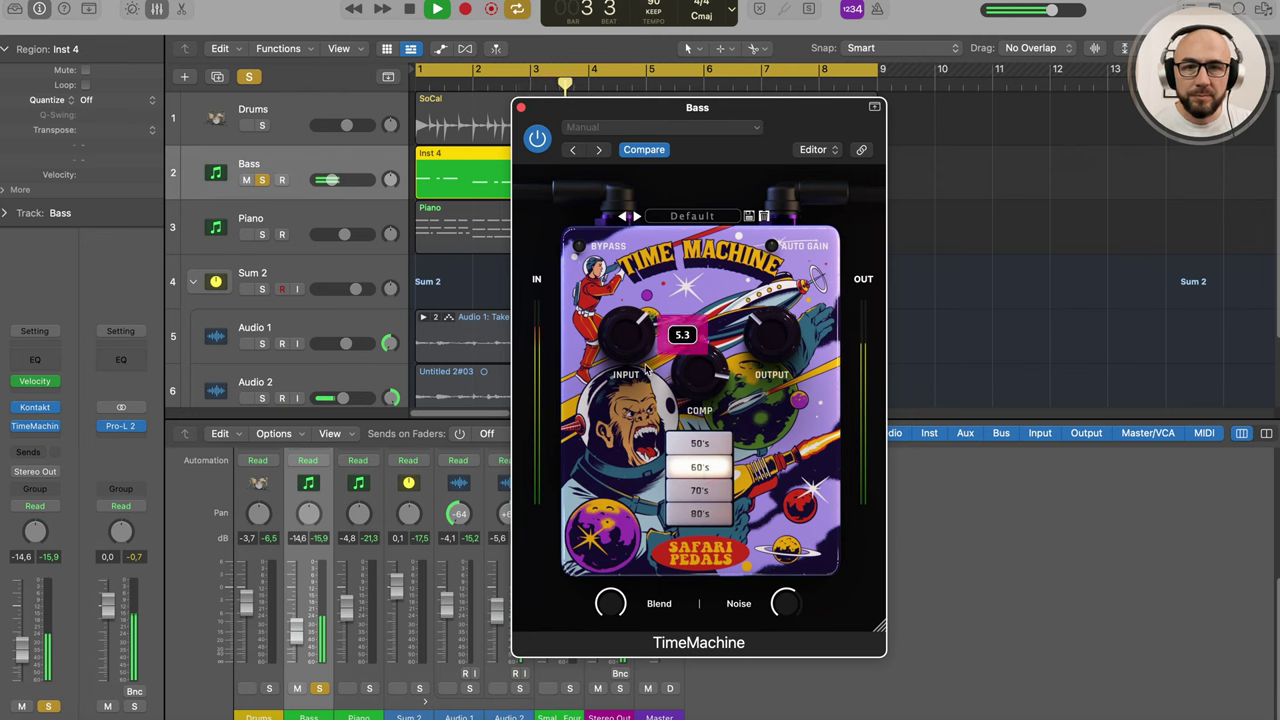
drag(785, 334, 785, 318)
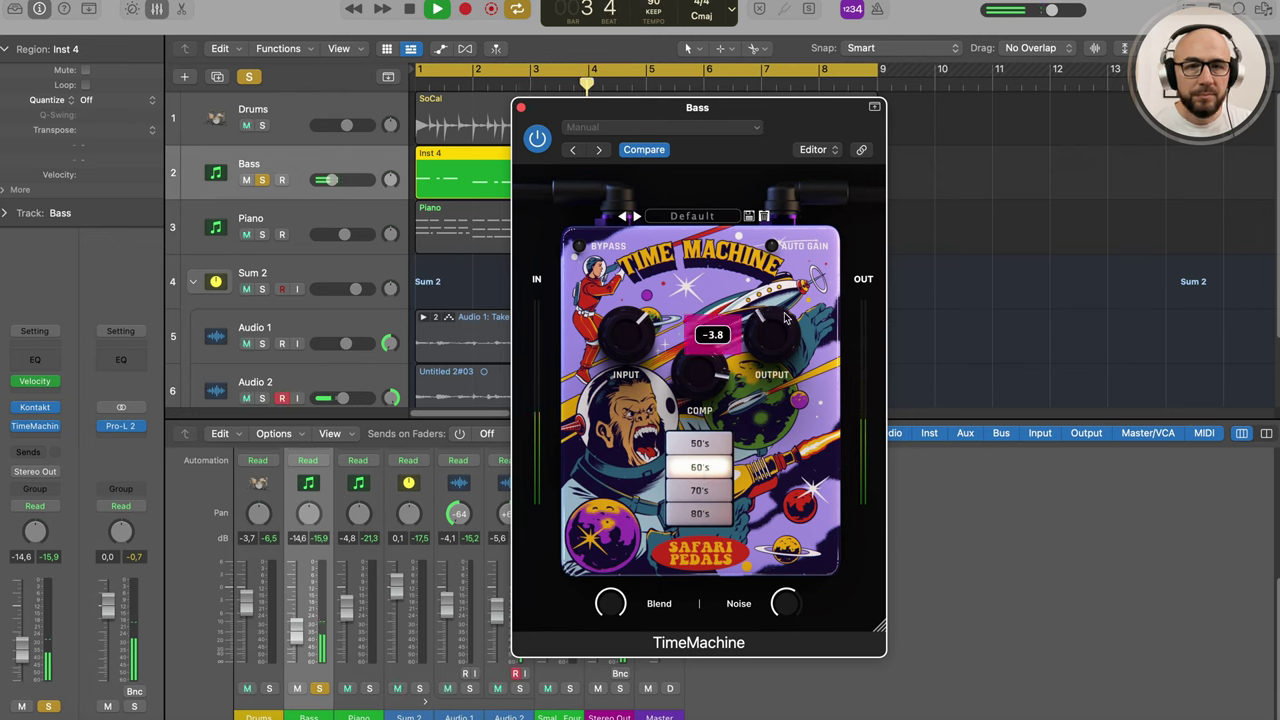
click(539, 142)
click(538, 142)
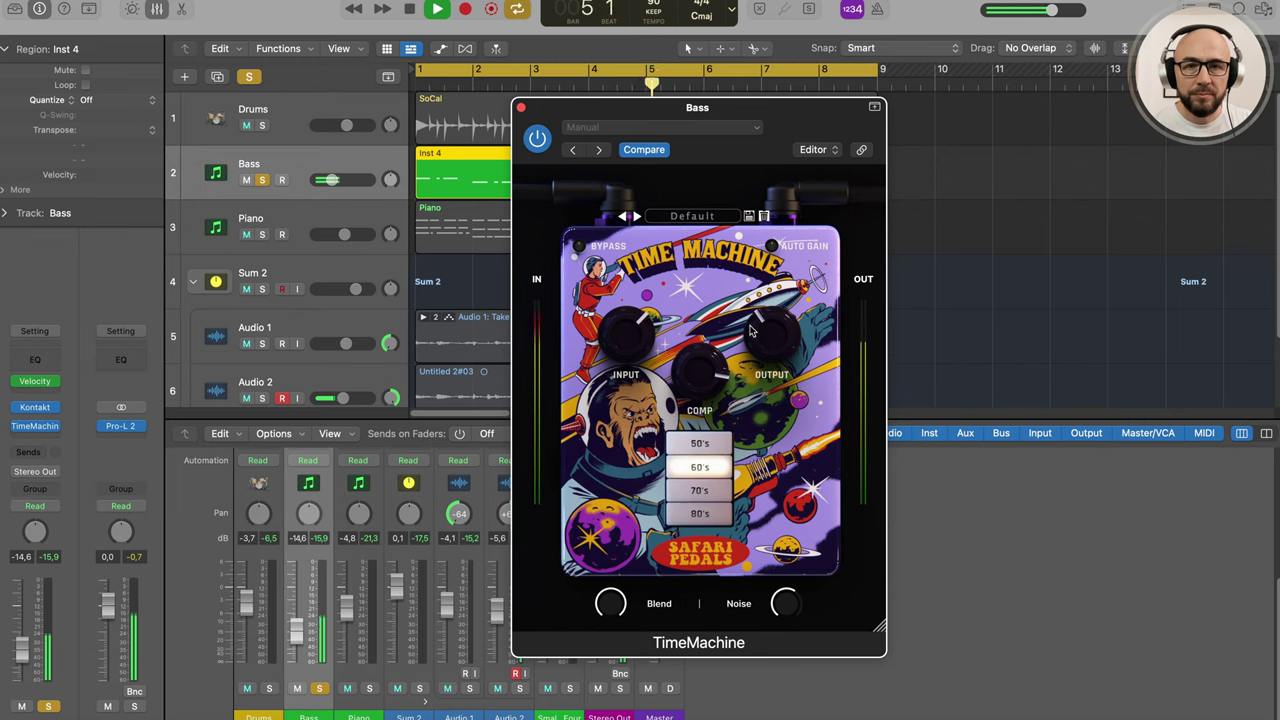
mouse_move(732, 400)
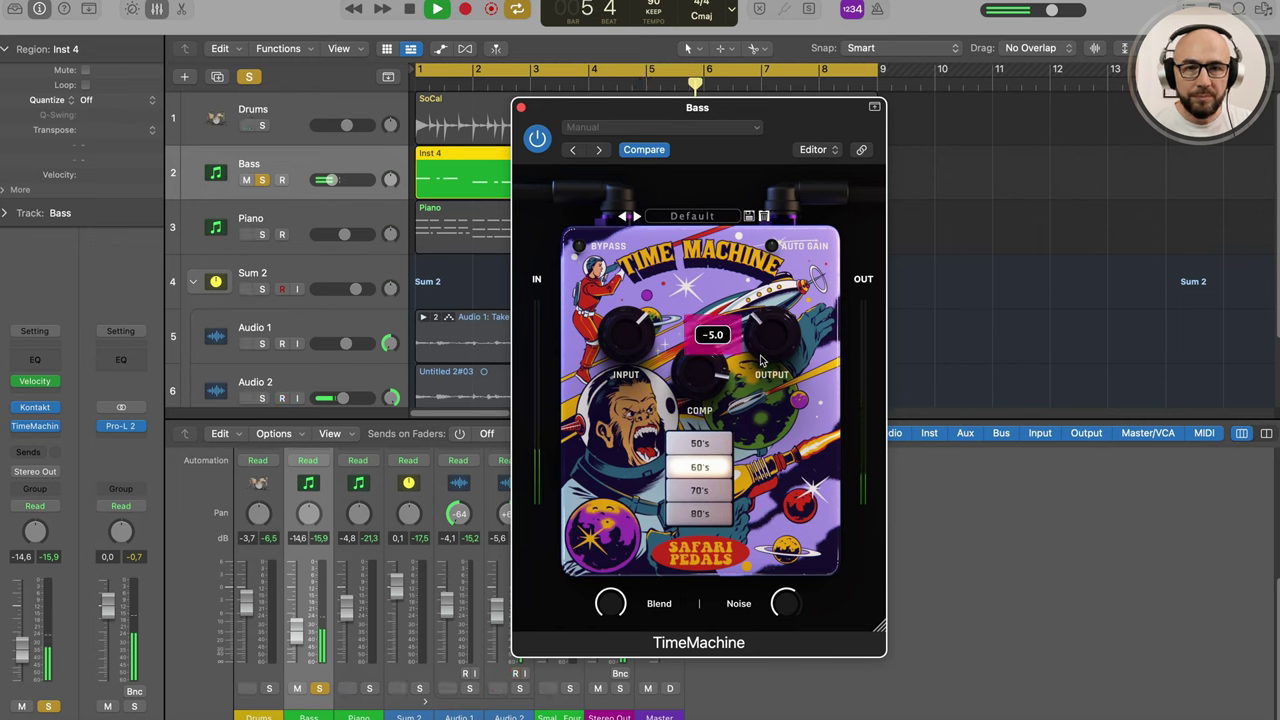
drag(761, 361, 768, 348)
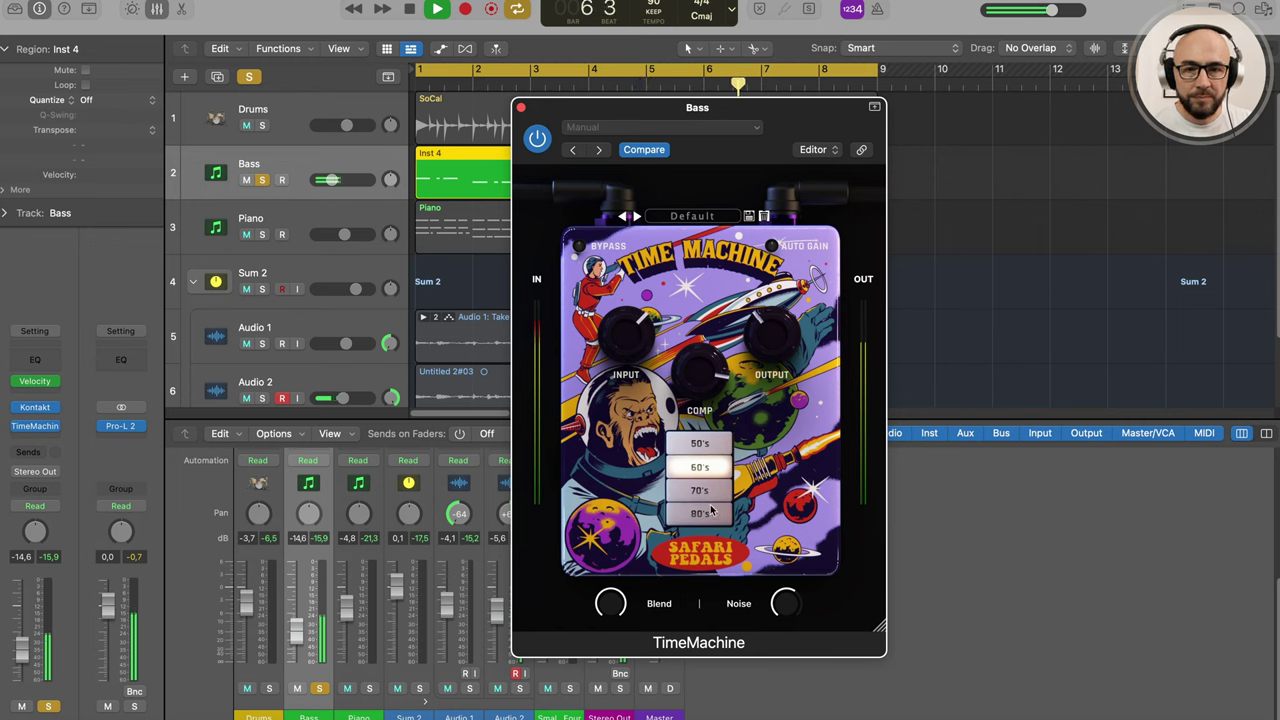
Try 50's mode on the Bass TimeMachine, switch it to 80's, and adjust Comp slightly
click(699, 443)
mouse_move(697, 368)
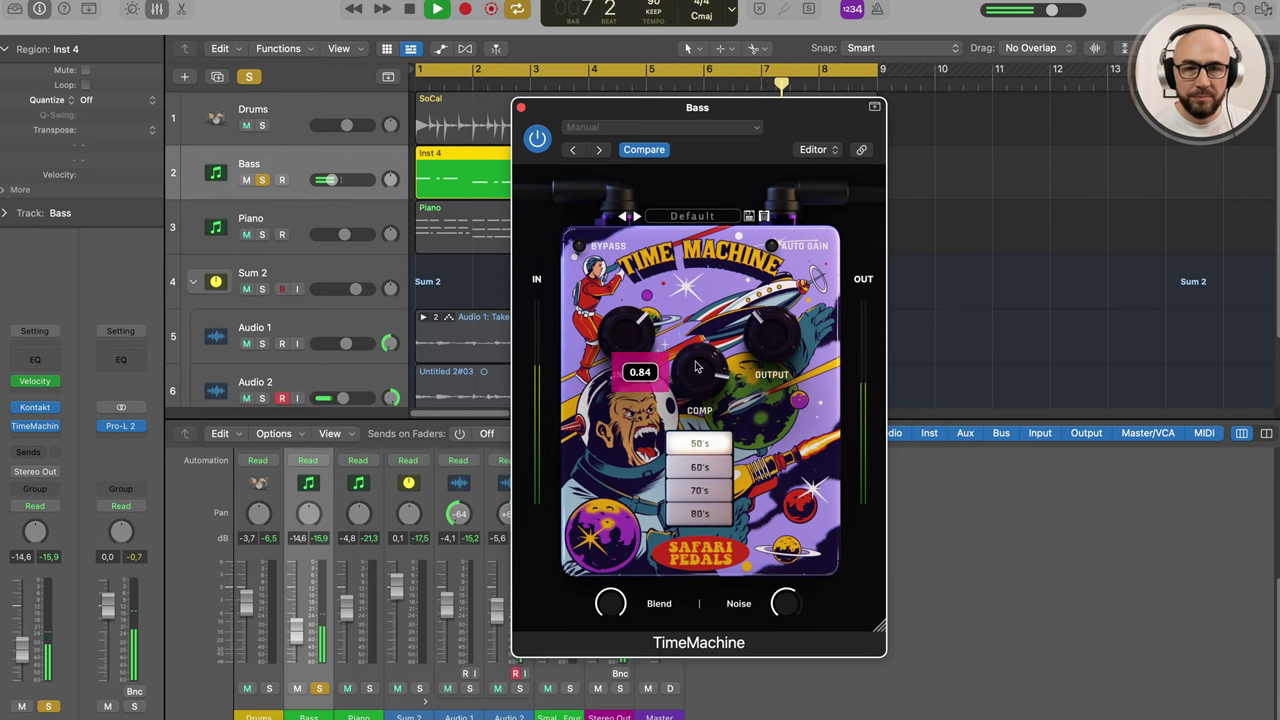
click(699, 513)
mouse_move(632, 345)
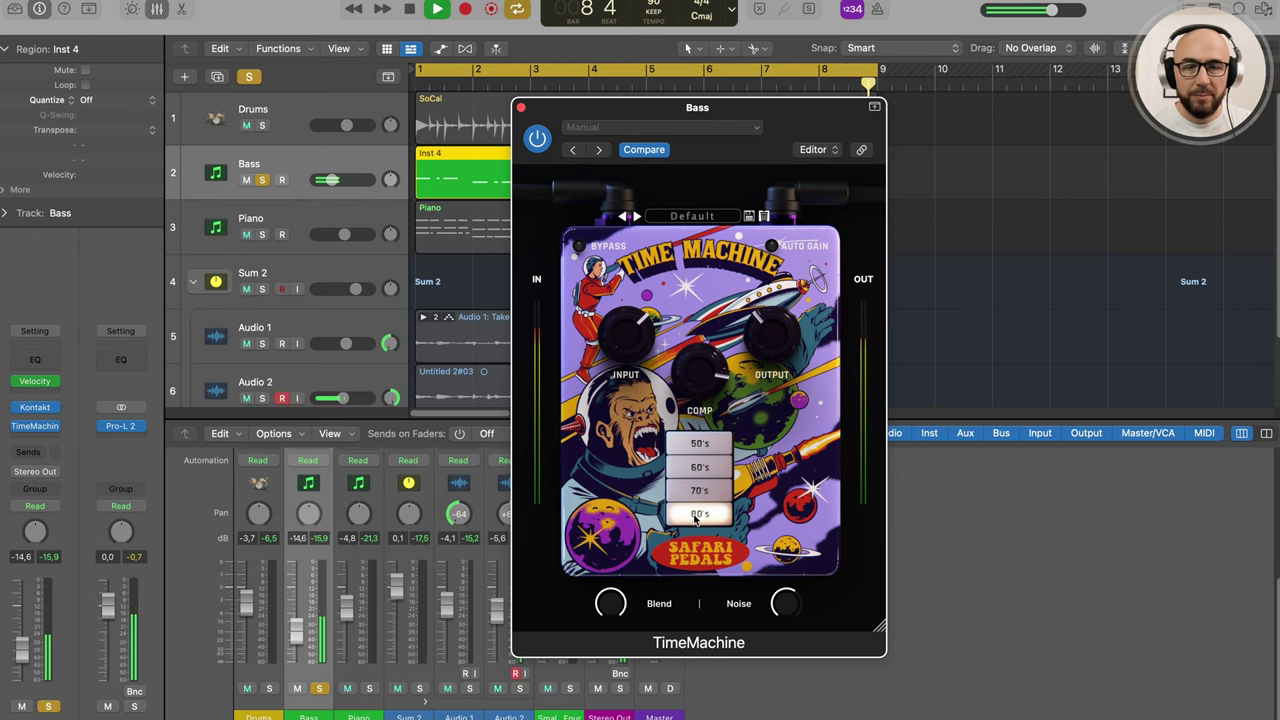
drag(692, 383, 692, 392)
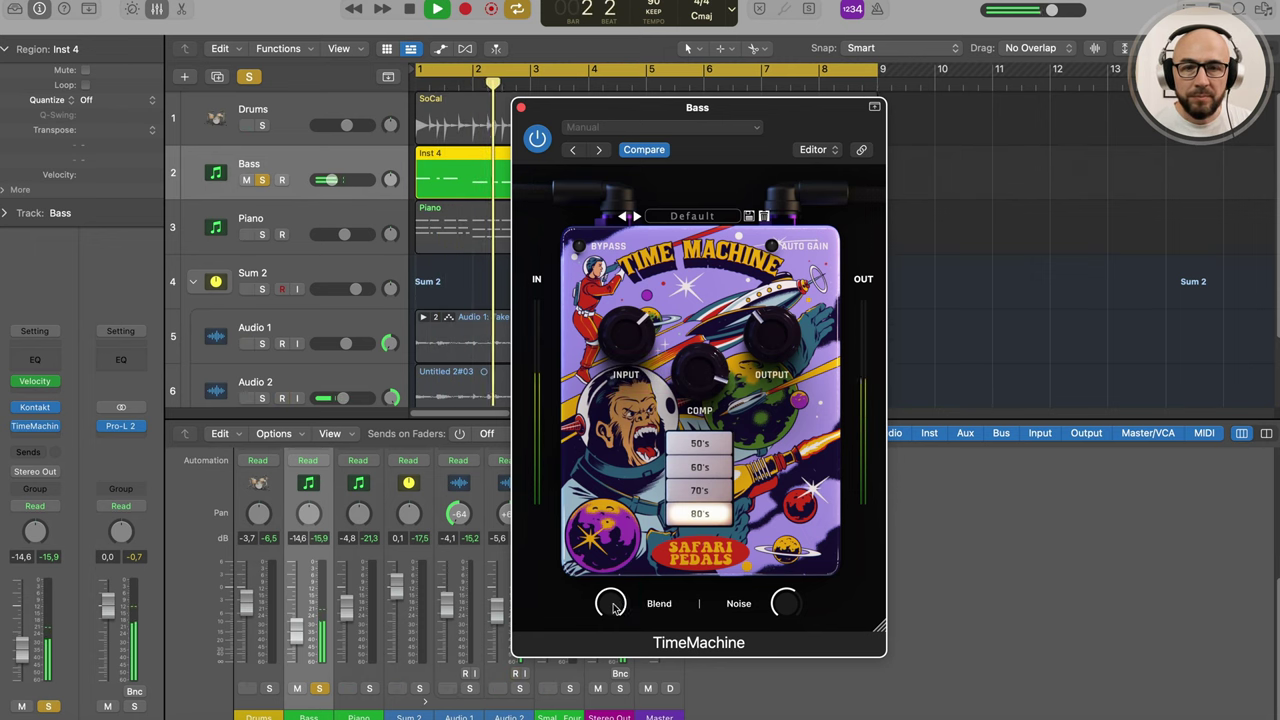
Sweep the Bass TimeMachine's Blend down to 0.08 and back to full, and compare bypassed against active
drag(612, 607, 610, 615)
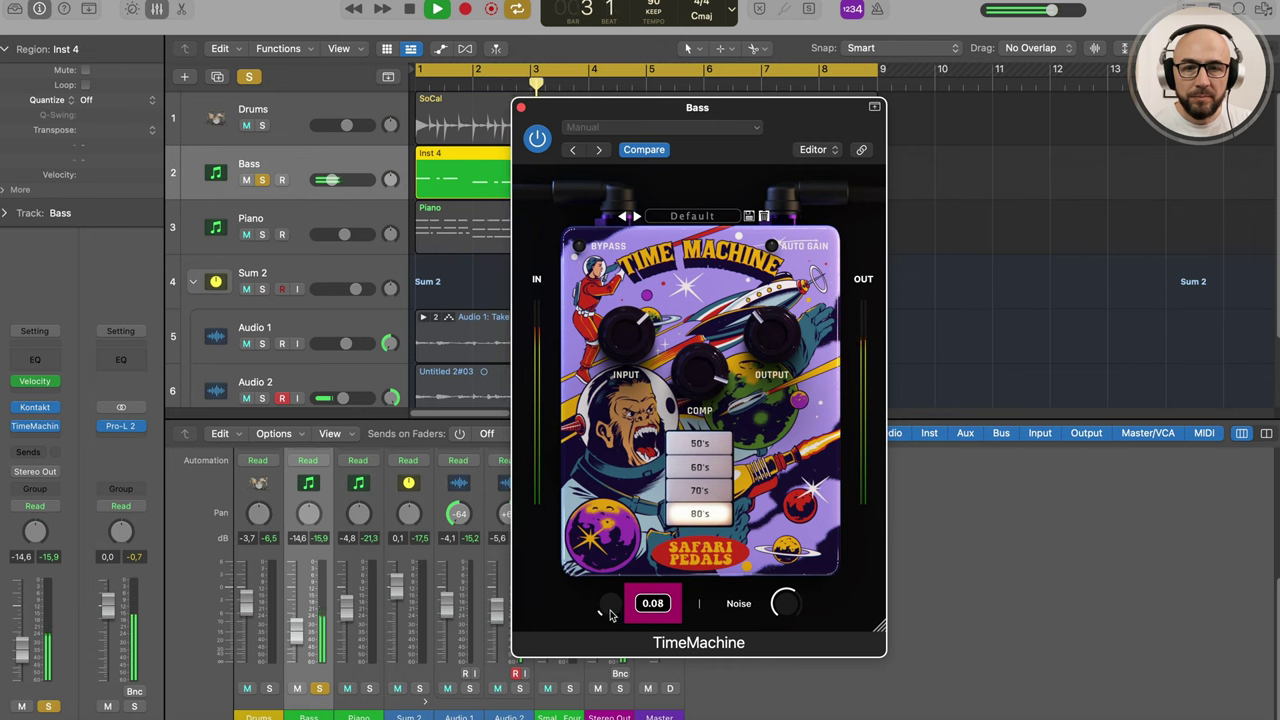
click(538, 139)
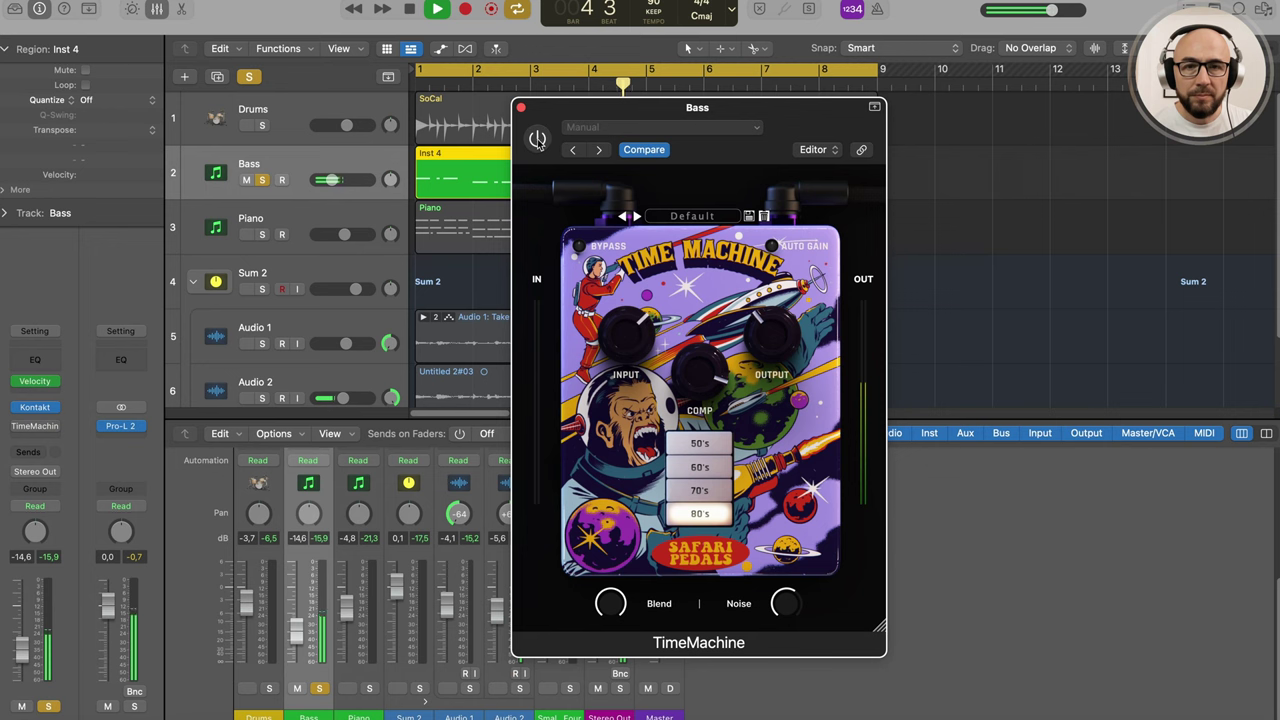
click(538, 139)
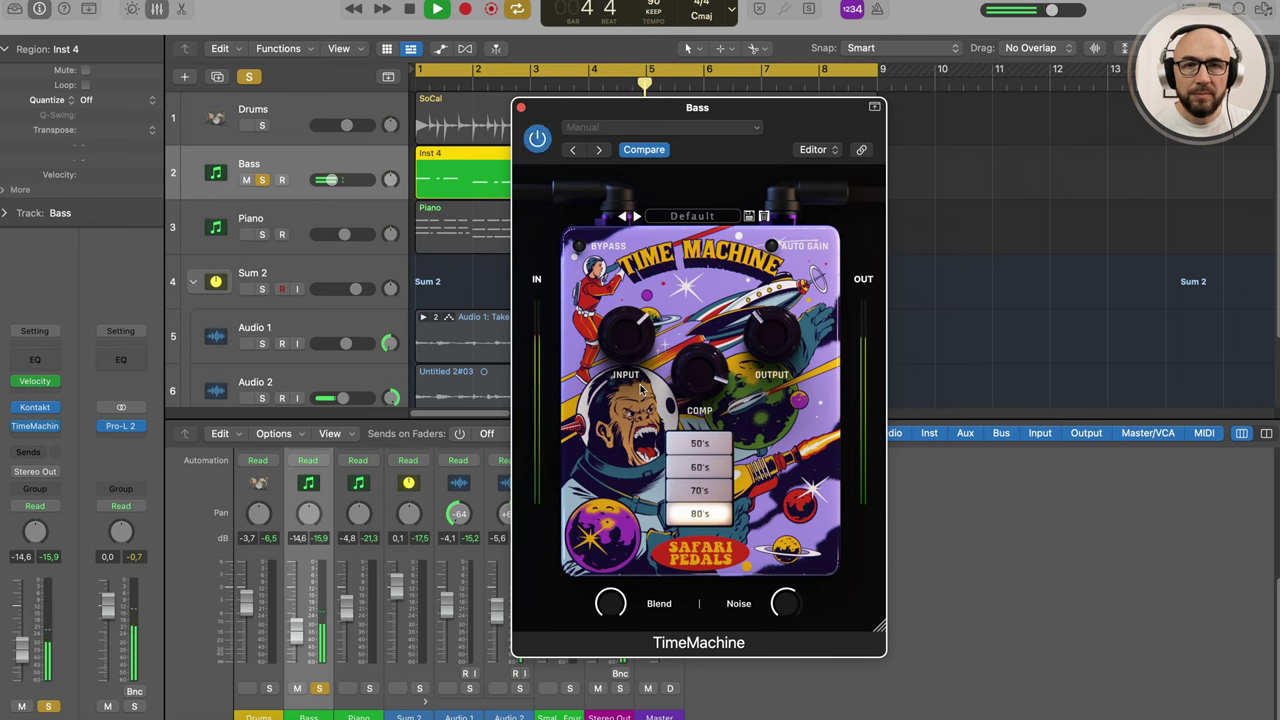
Unsolo the Bass track, lower its volume to -15.0 dB, and close its TimeMachine window
click(262, 180)
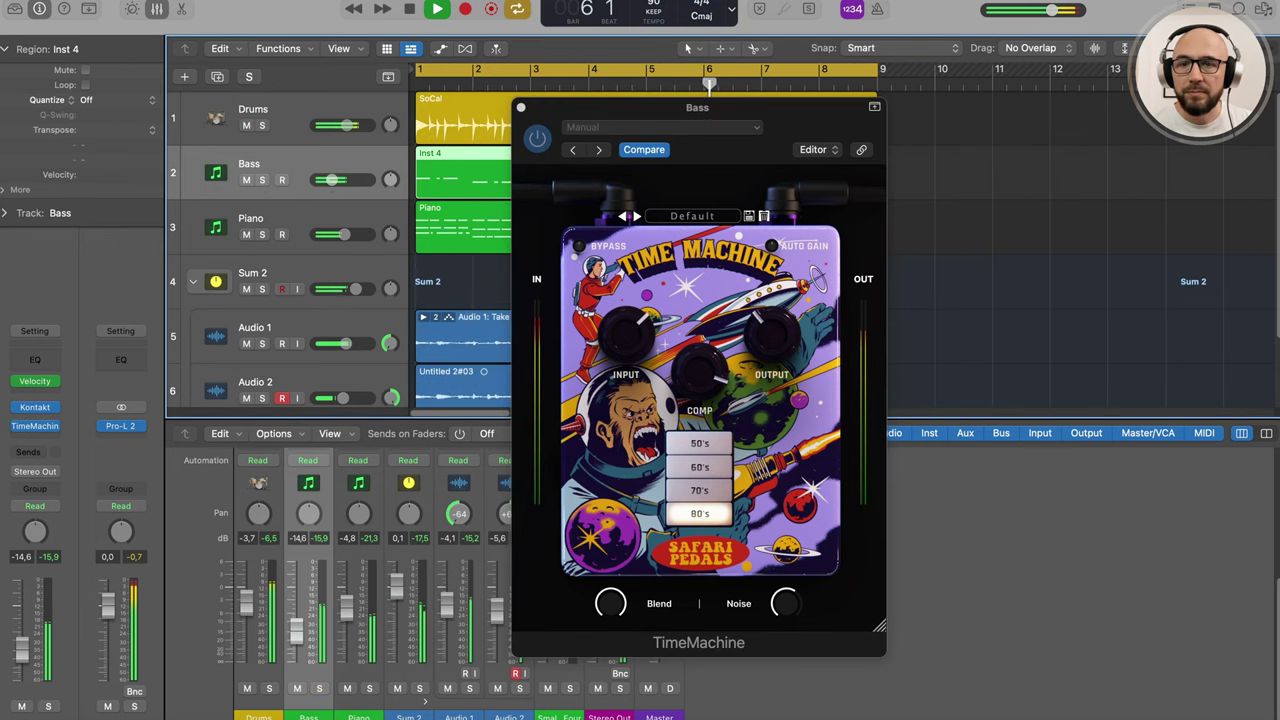
drag(332, 180, 330, 180)
click(521, 107)
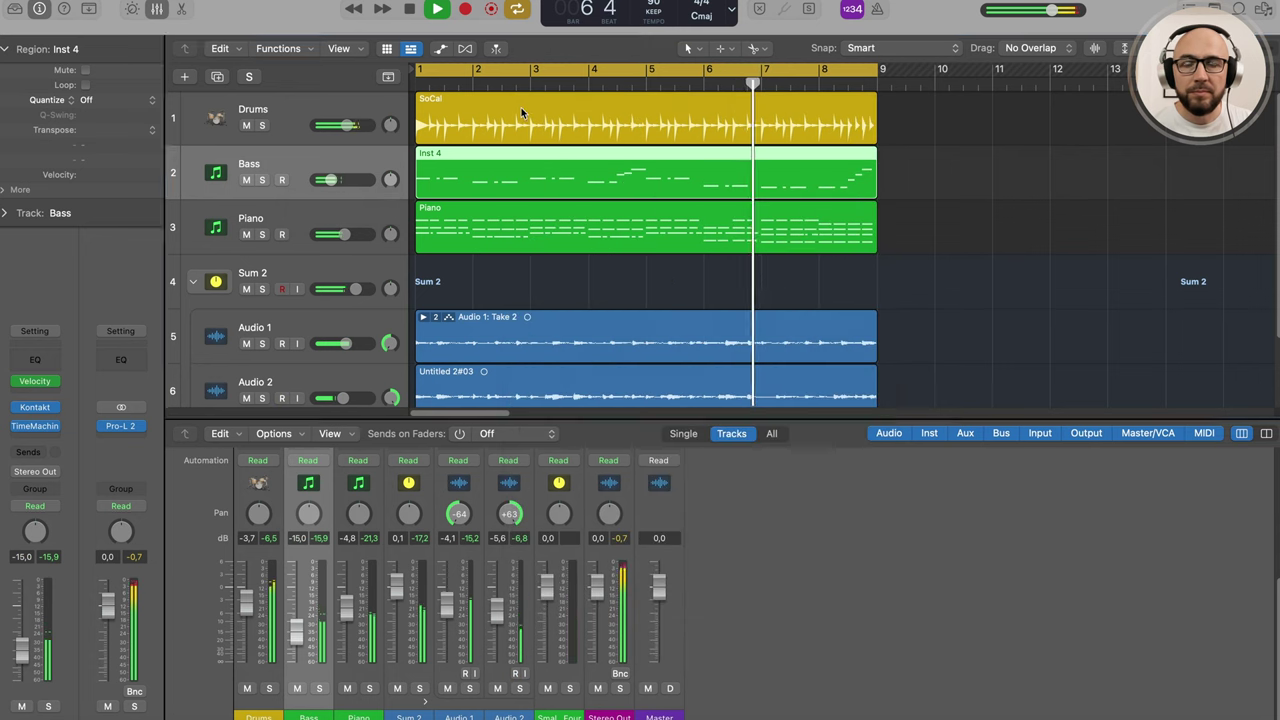
Solo the Piano track, open its TimeMachine, and start playback
click(262, 234)
click(334, 224)
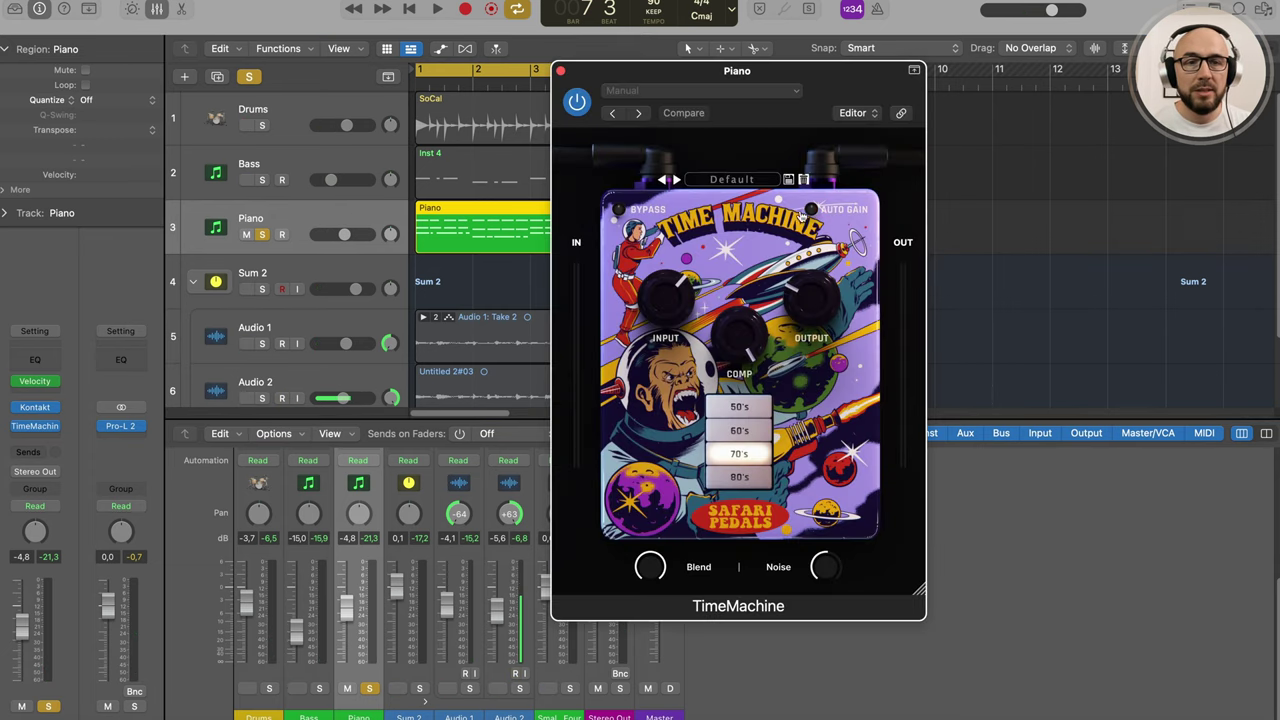
key(space)
Turn on Auto Gain on the Piano TimeMachine, sweep Input, and compare 80's with 70's mode, ending on 70's
click(810, 209)
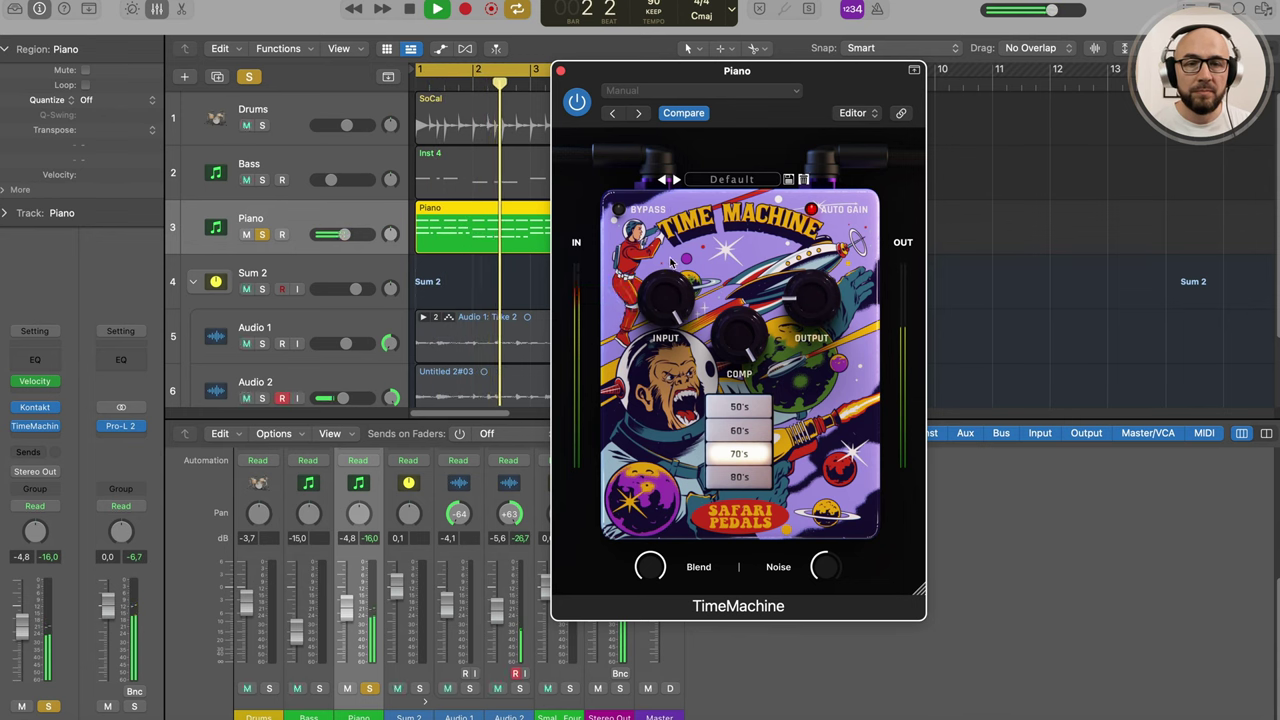
drag(665, 292, 660, 180)
click(740, 478)
click(738, 454)
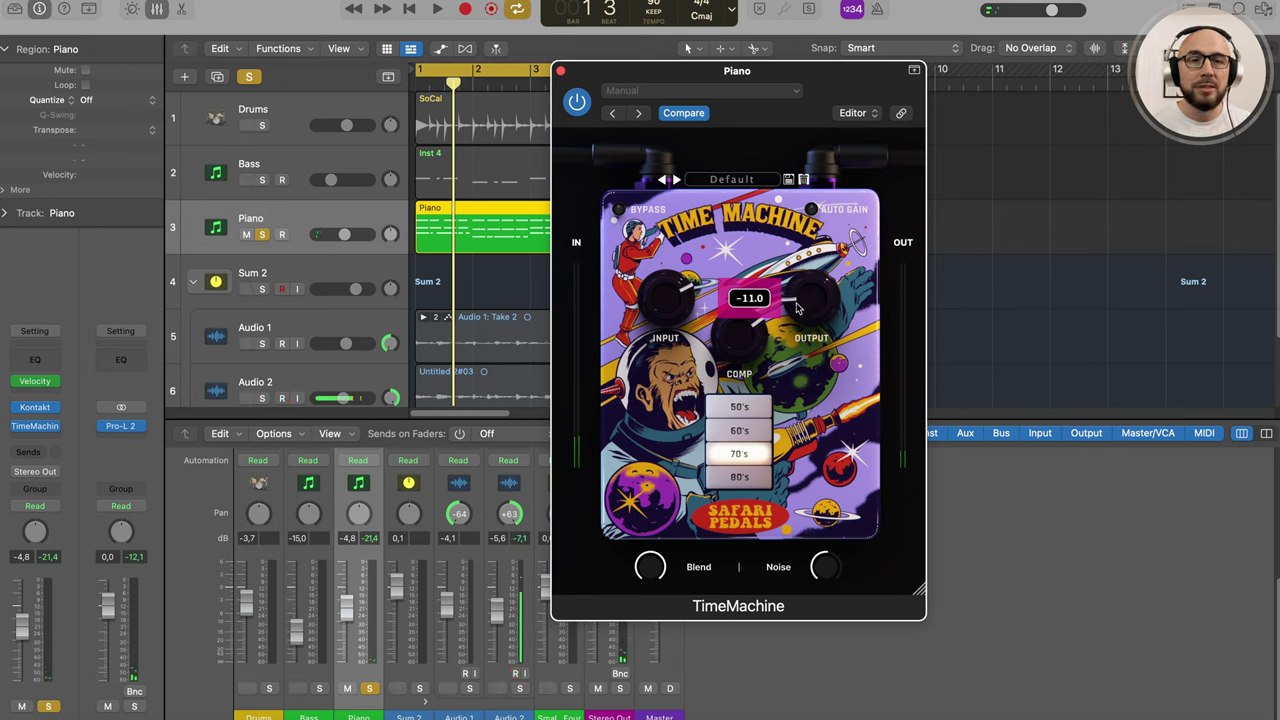
Play the soloed piano, compare its TimeMachine bypassed against active, and try a small Noise adjustment
key(space)
click(577, 103)
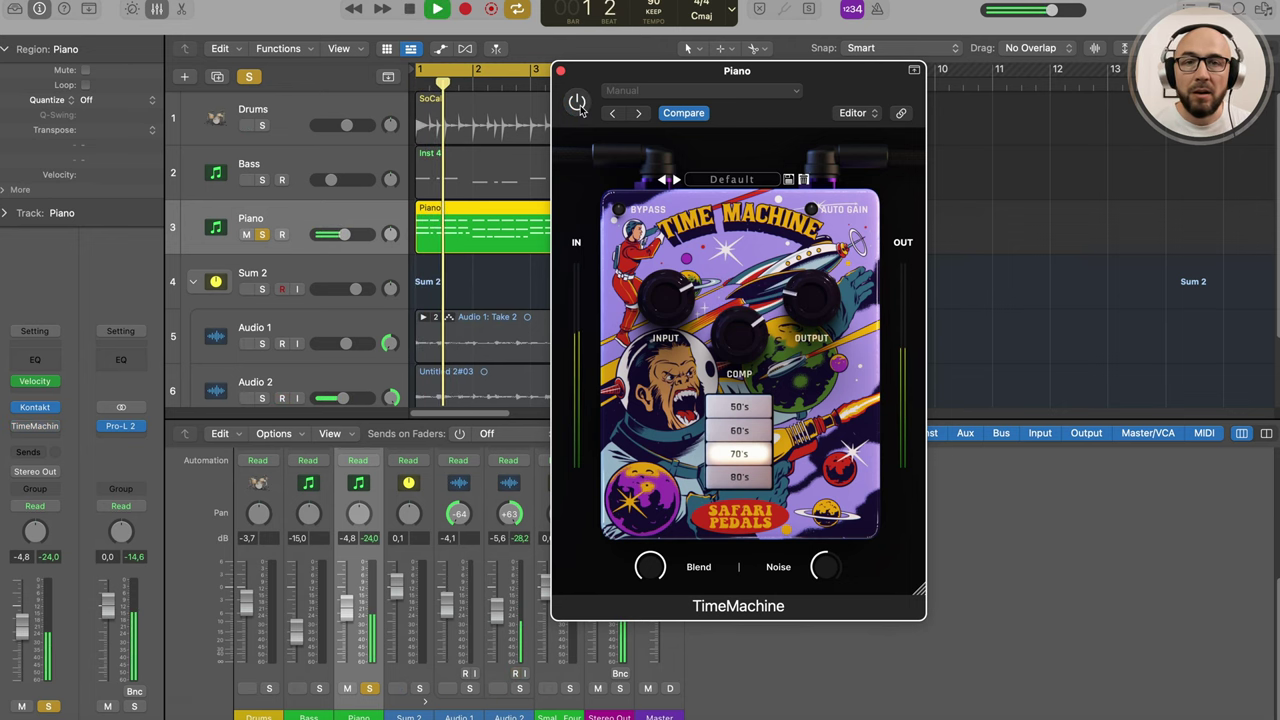
click(577, 103)
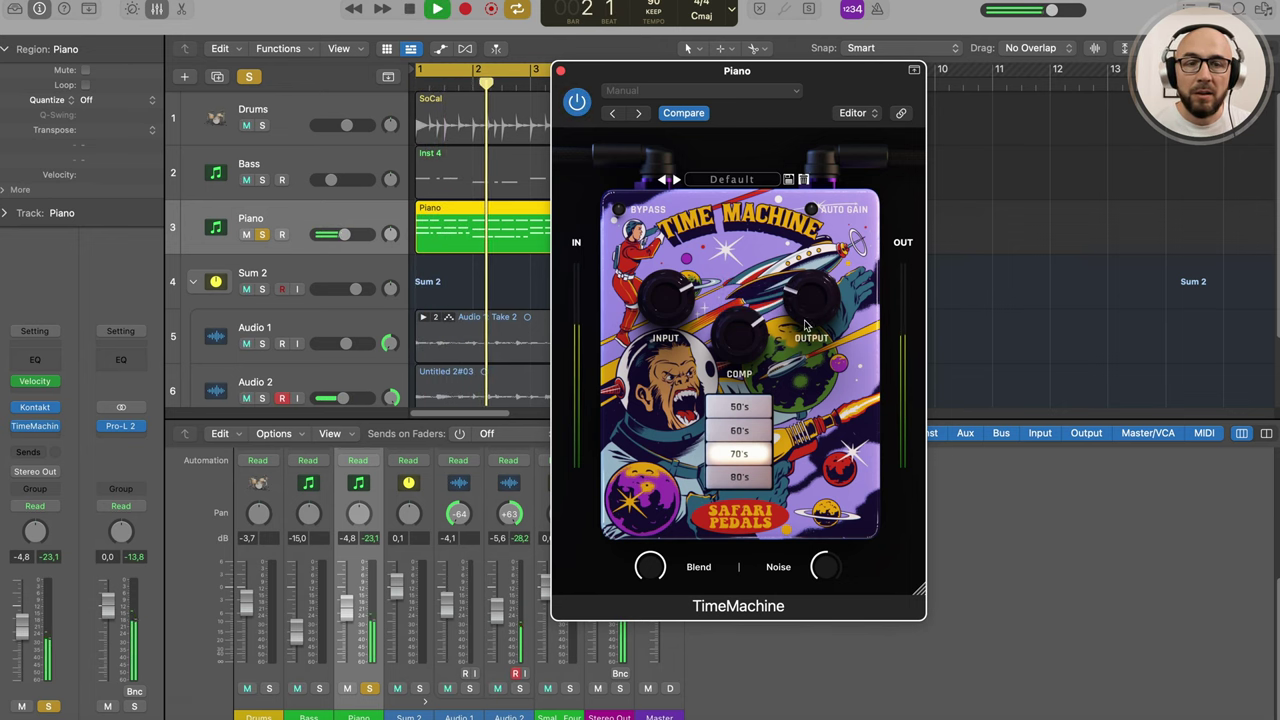
mouse_move(822, 566)
mouse_down()
mouse_move(833, 520)
mouse_move(824, 550)
mouse_up()
Unsolo the Piano track, set its volume to -3.3 dB in the full mix, and close its TimeMachine window
click(262, 234)
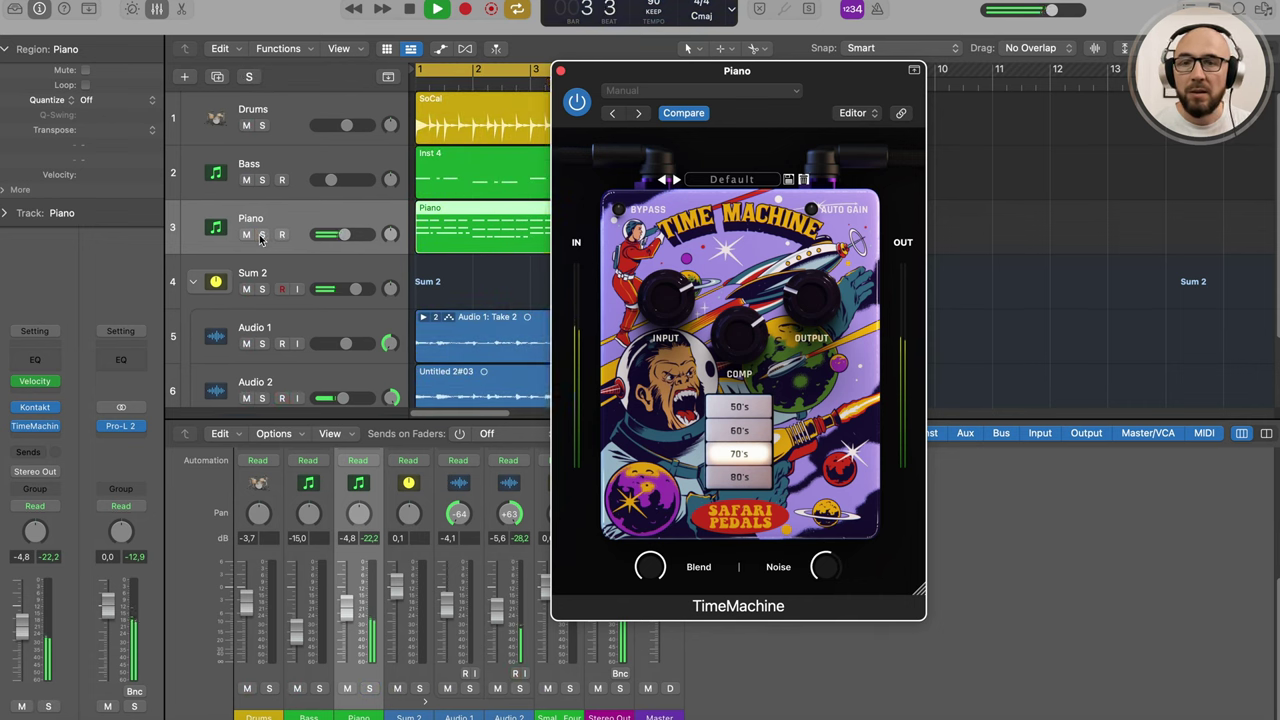
drag(360, 240, 353, 238)
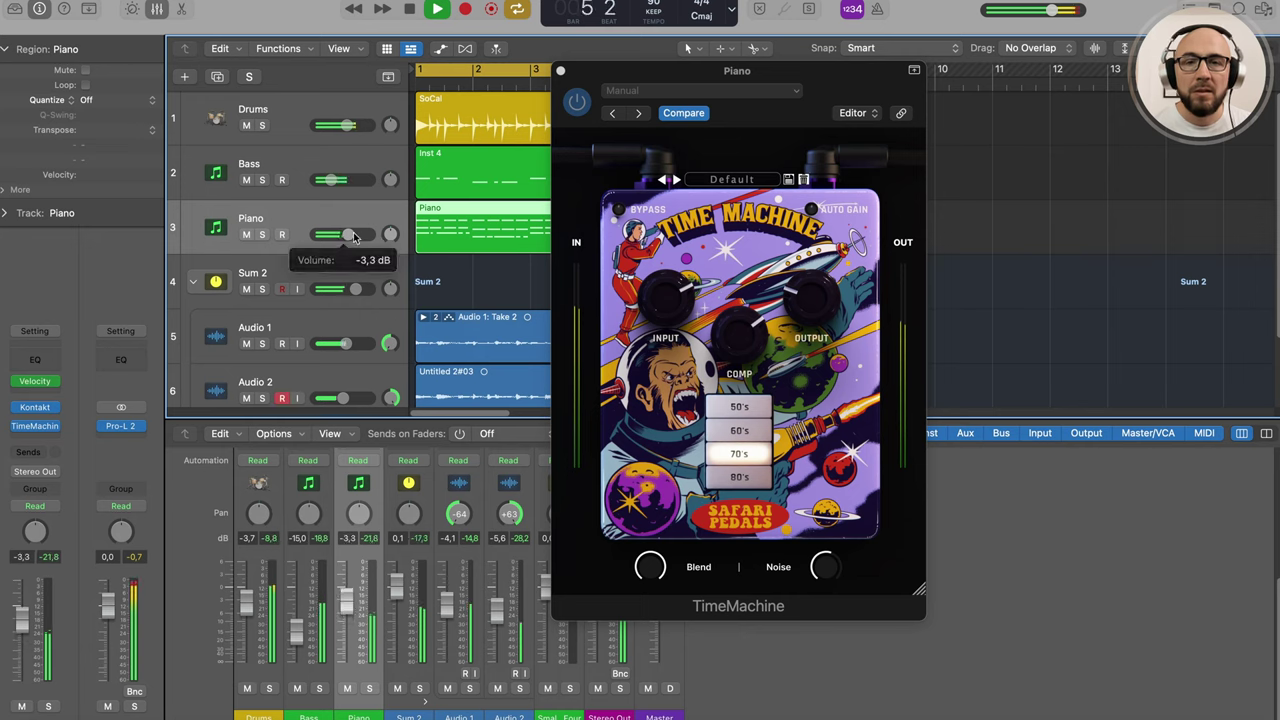
click(562, 72)
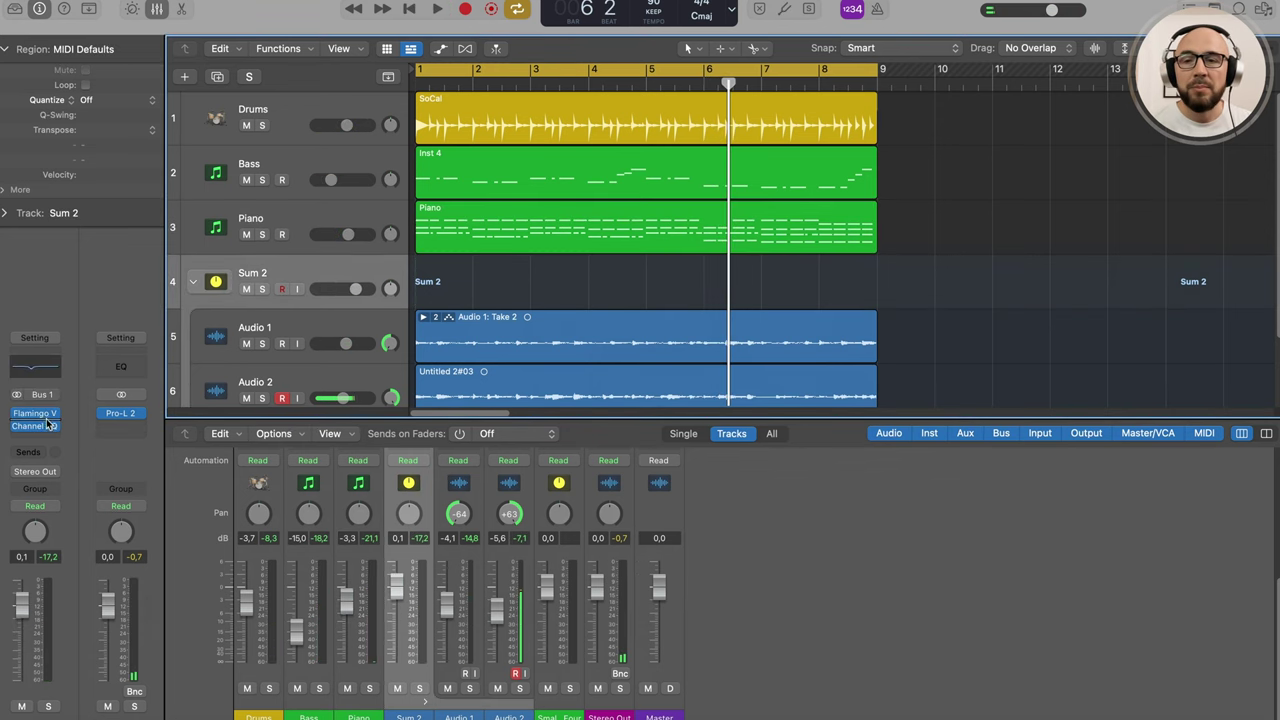
Open the Flamingo Verb on the Sum 2 track, reposition its window, and adjust Time to about 3445 ms
click(38, 418)
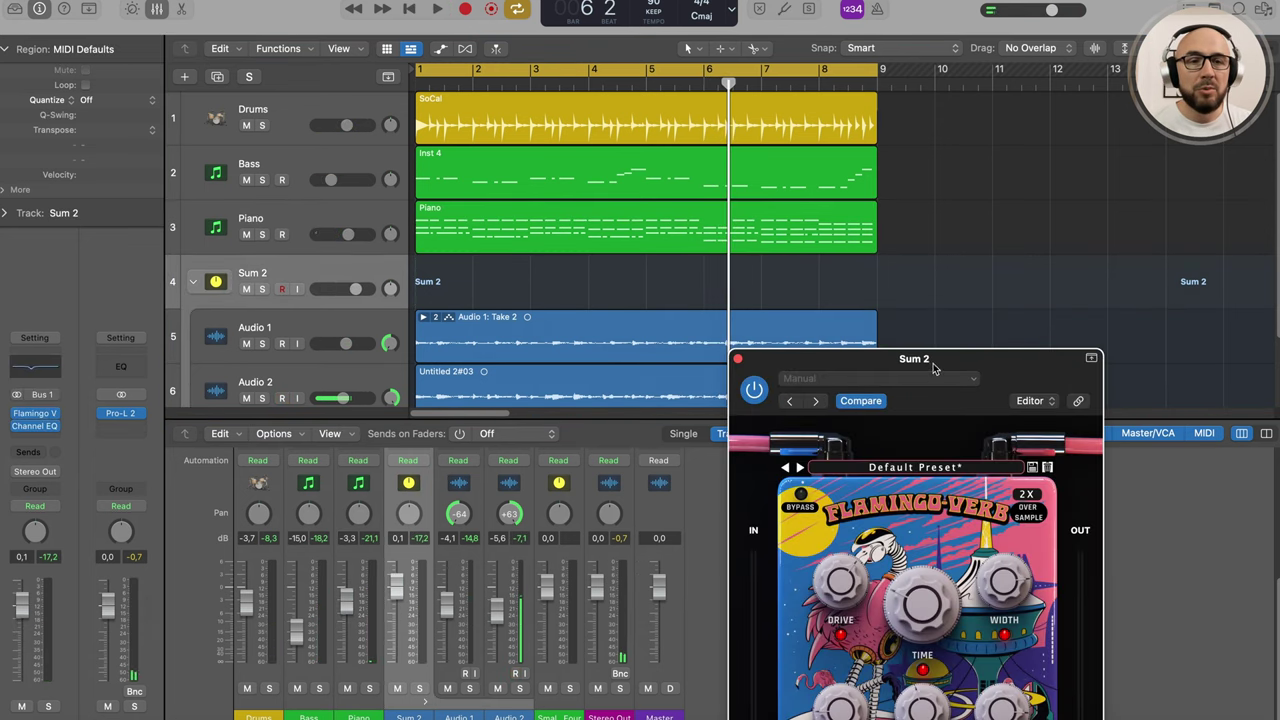
drag(933, 368, 716, 86)
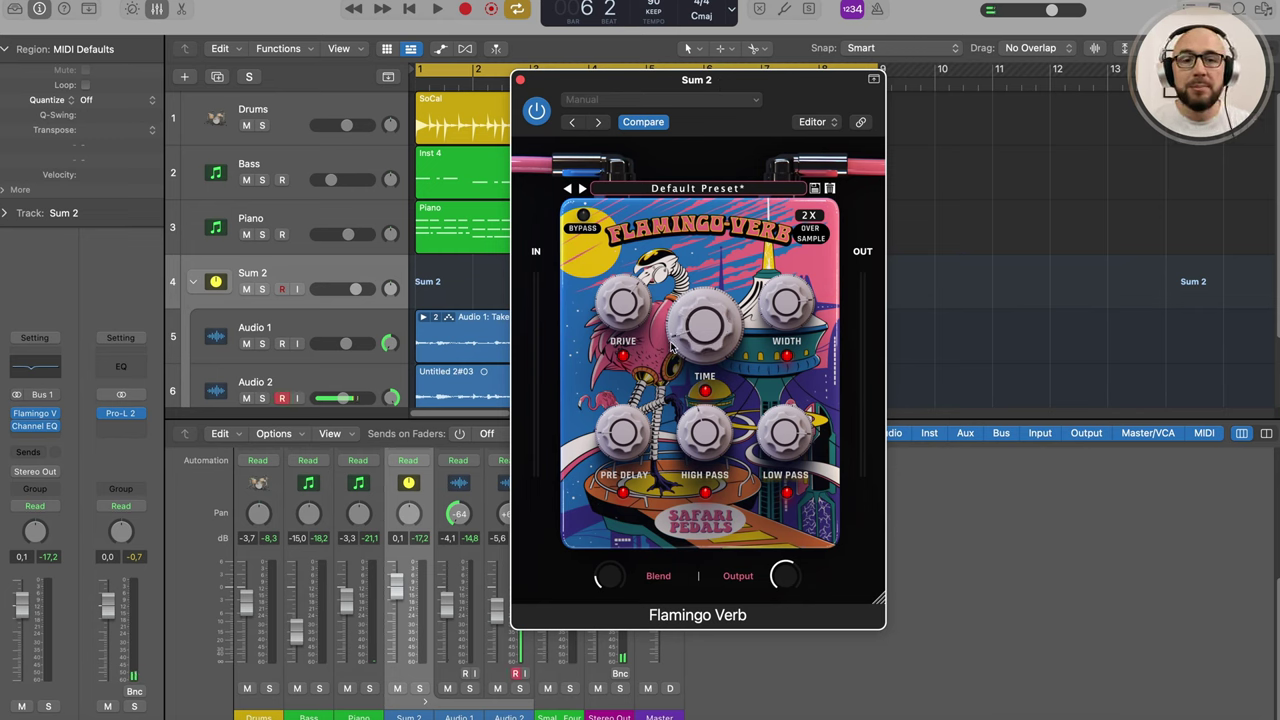
mouse_move(694, 340)
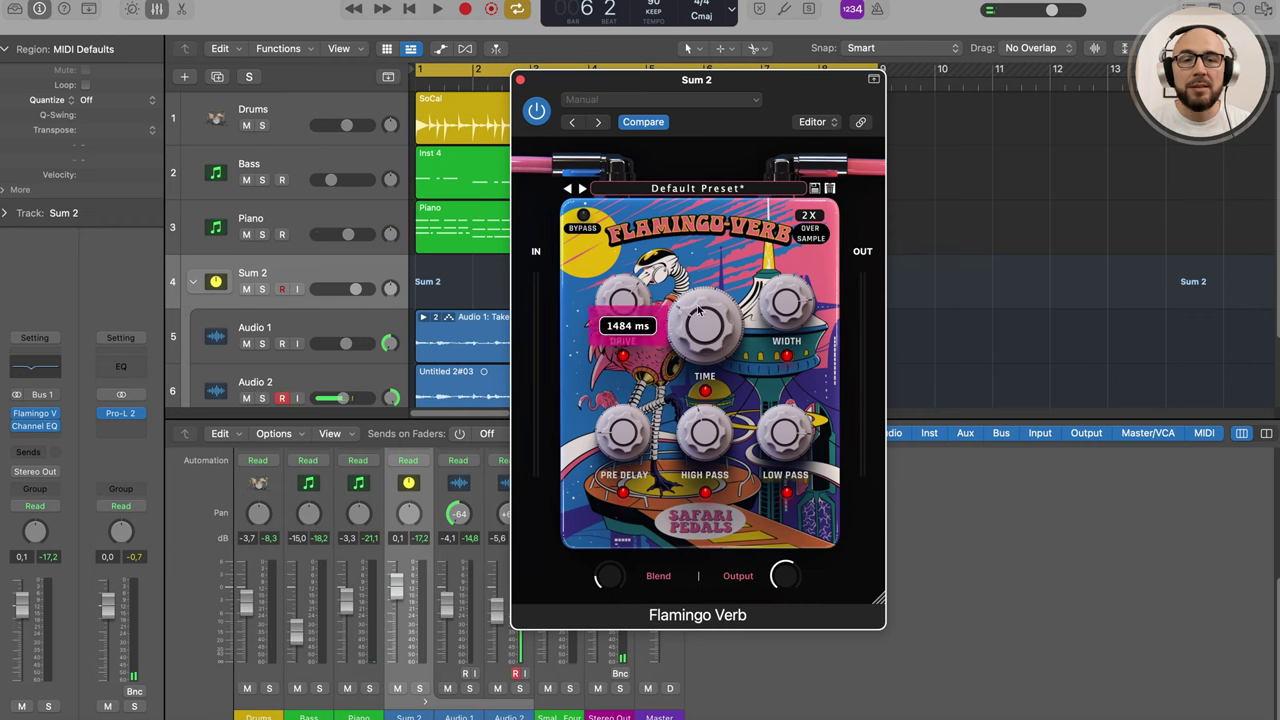
mouse_move(654, 276)
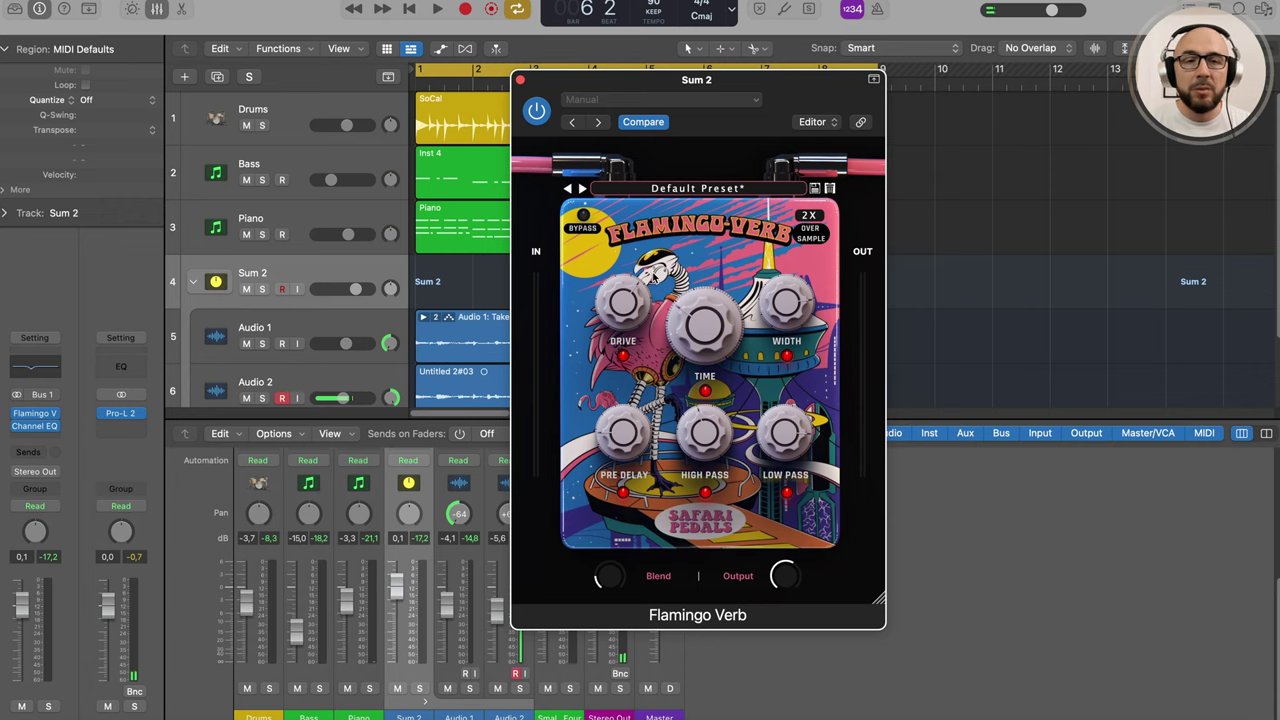
drag(722, 326, 736, 300)
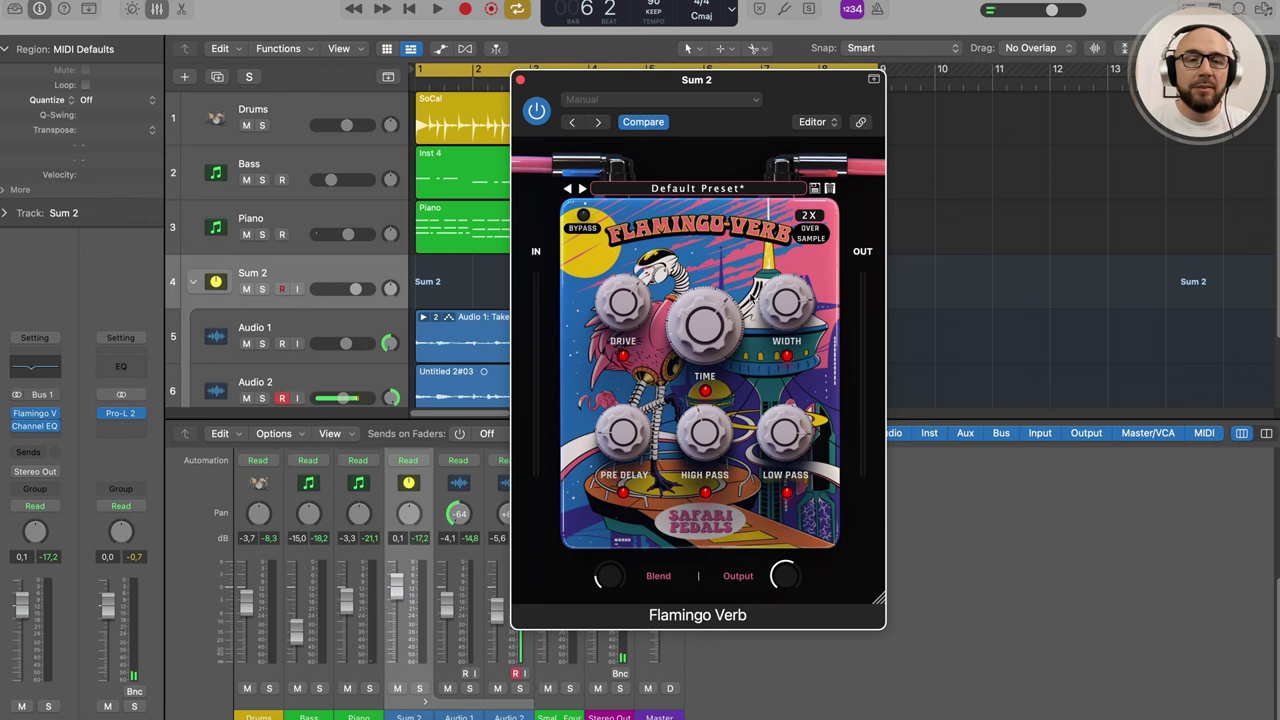
scroll(730, 318, up, 3)
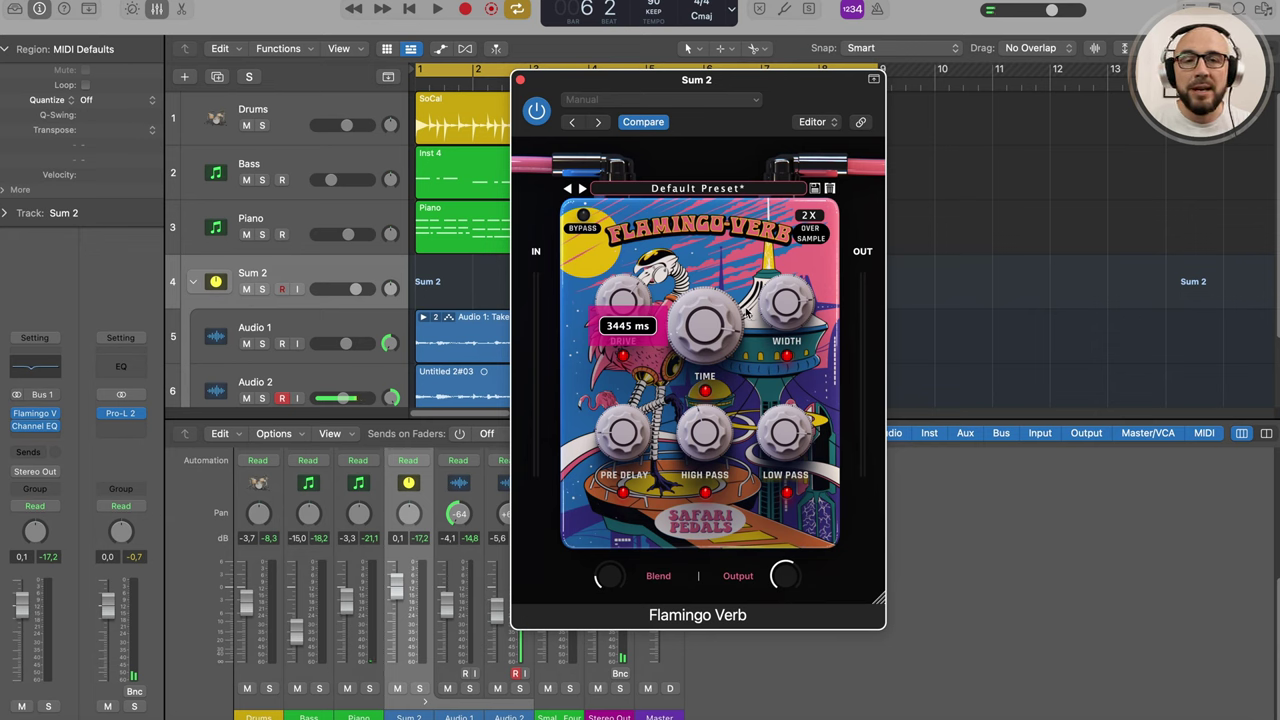
Examine the Flamingo Verb's Drive, Width, High Pass and Low Pass controls
mouse_move(624, 318)
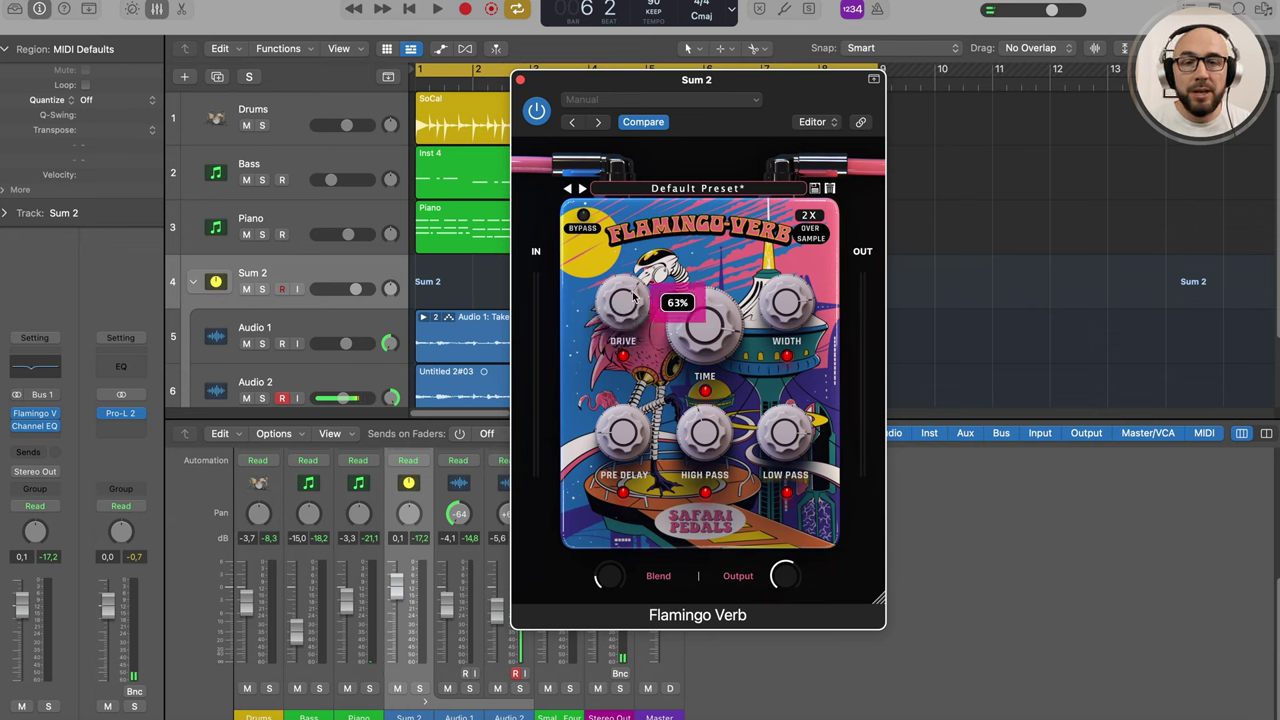
mouse_move(787, 308)
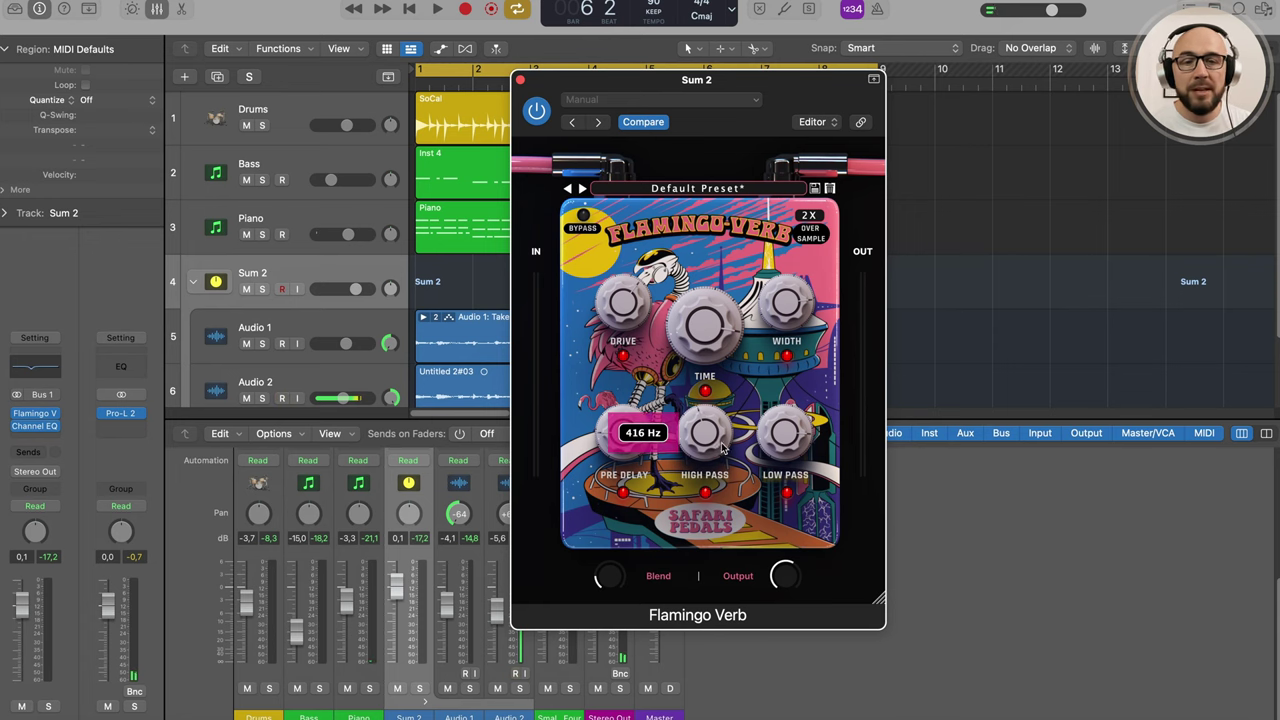
mouse_move(780, 443)
mouse_move(691, 437)
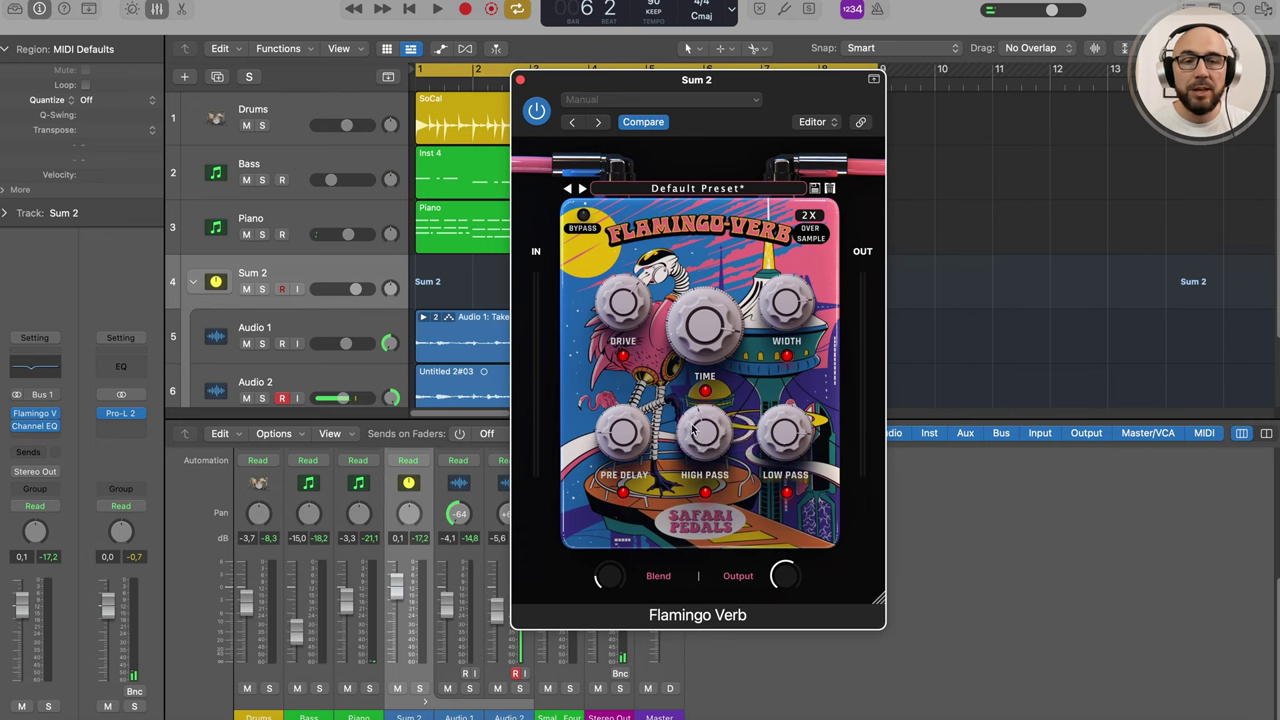
drag(691, 437, 692, 441)
drag(770, 439, 769, 435)
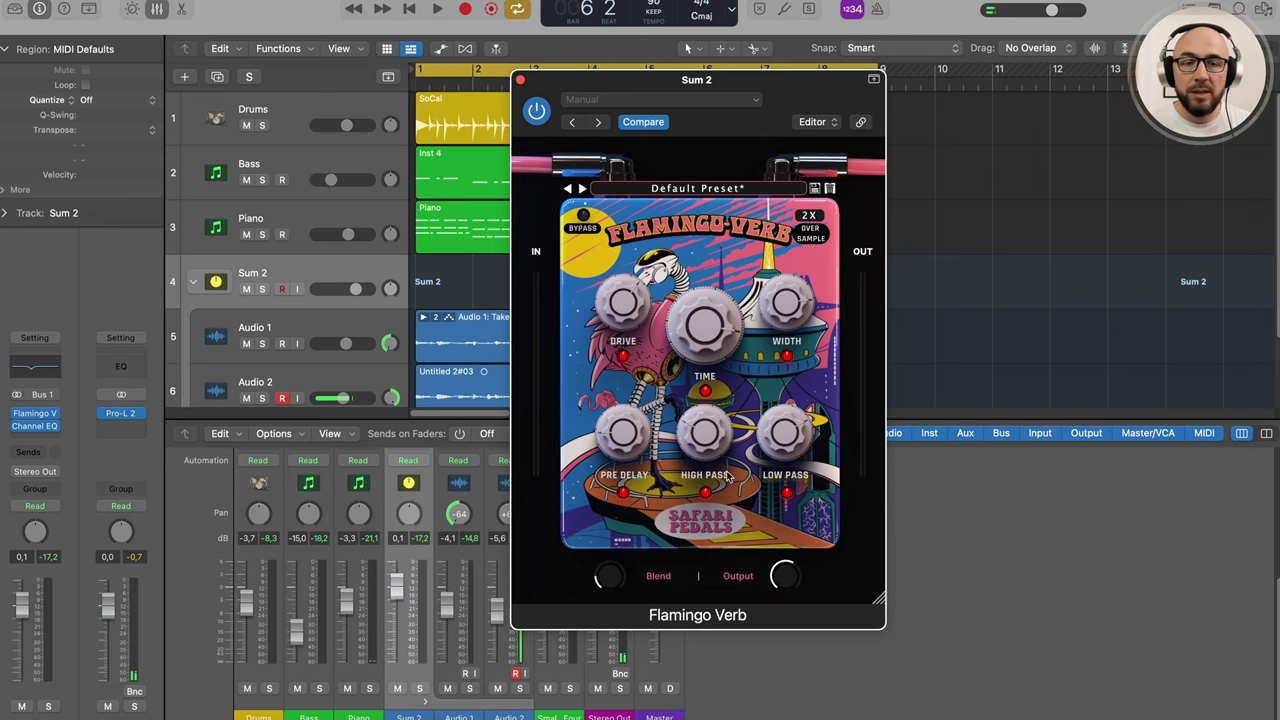
Solo the Sum 2 track, start playback, and raise the Flamingo Verb's Blend to 70%
key(s)
key(space)
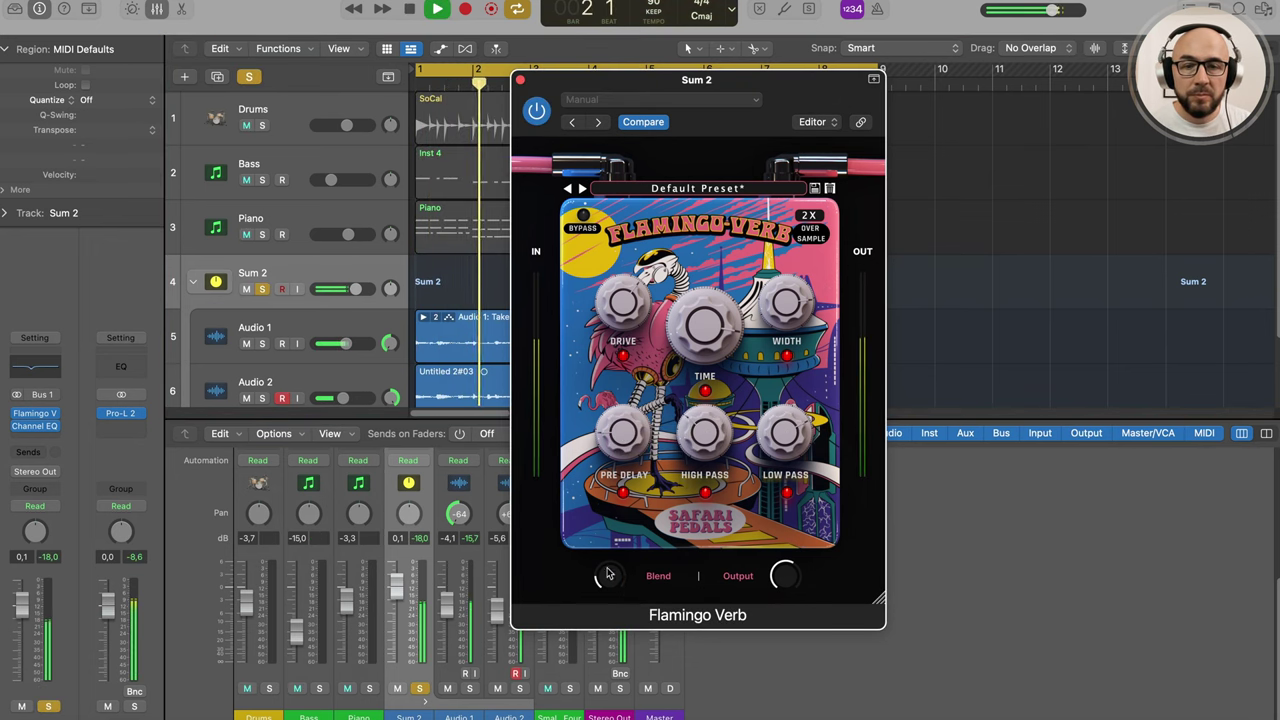
drag(609, 571, 604, 592)
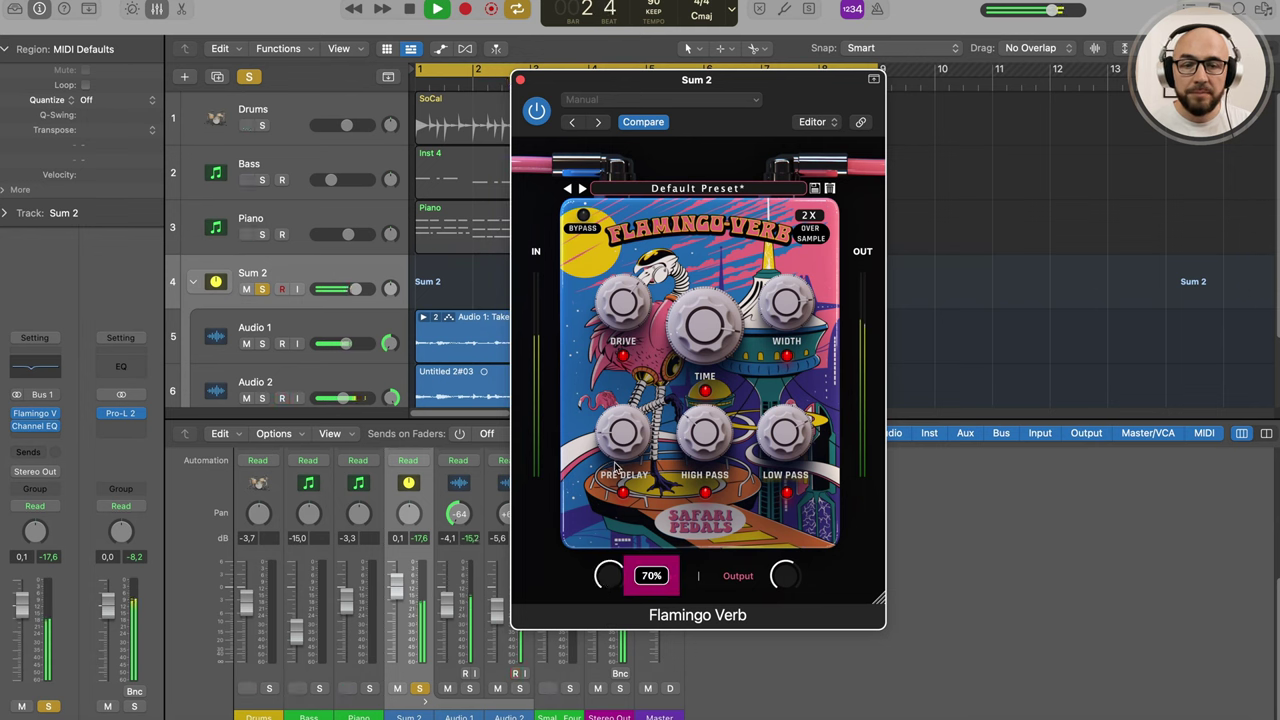
Sweep the Flamingo Verb's Time and Width while Sum 2 plays soloed, setting Width to about 73%
mouse_move(705, 338)
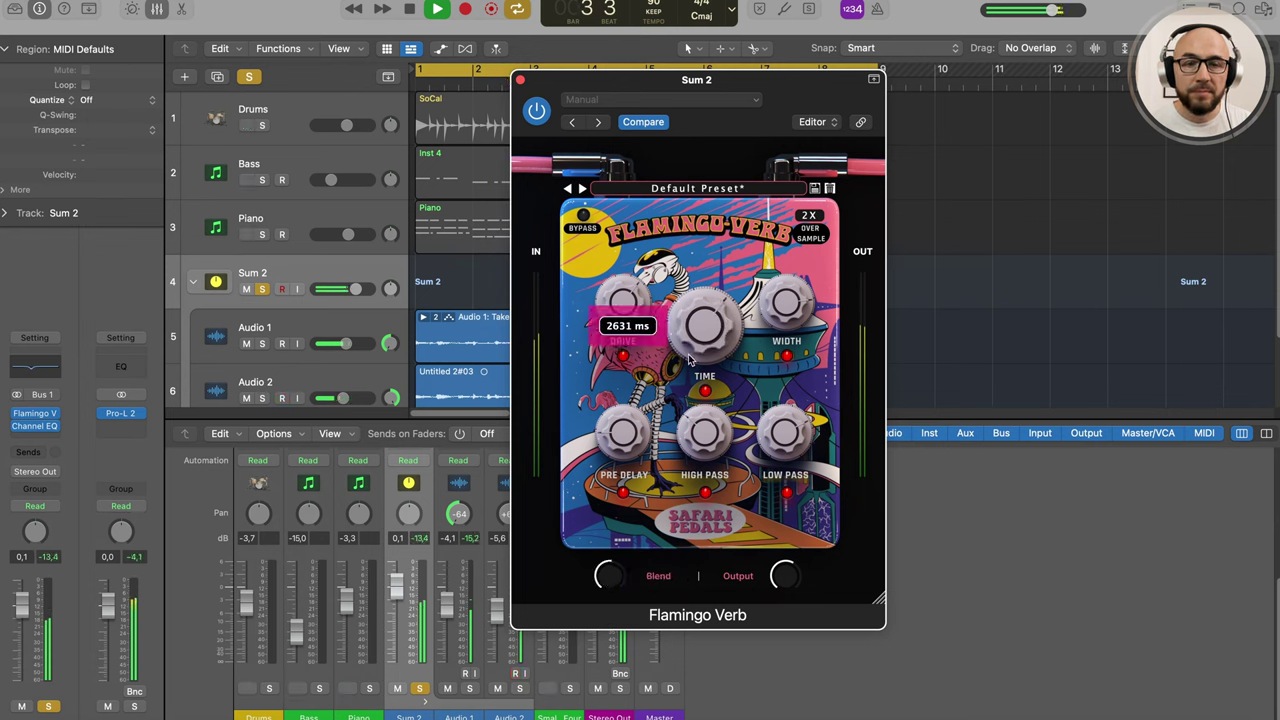
mouse_move(705, 338)
mouse_down()
mouse_move(701, 358)
mouse_move(700, 345)
mouse_up()
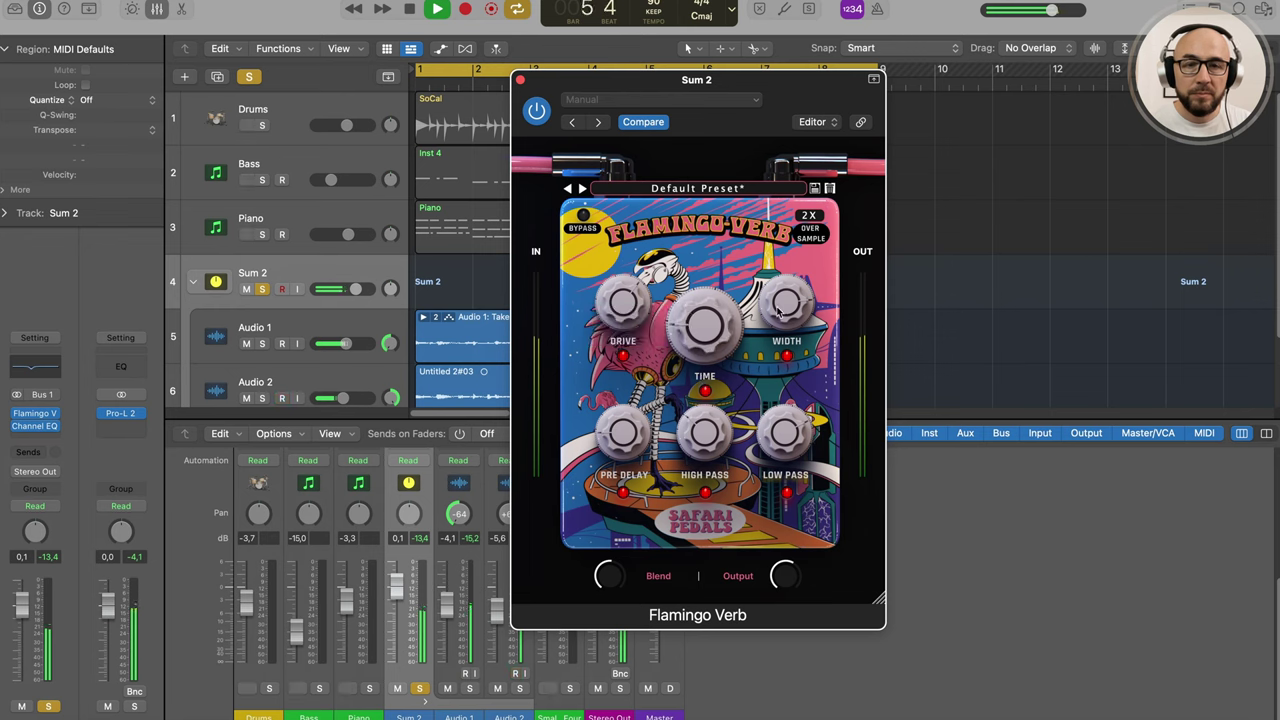
drag(783, 314, 783, 203)
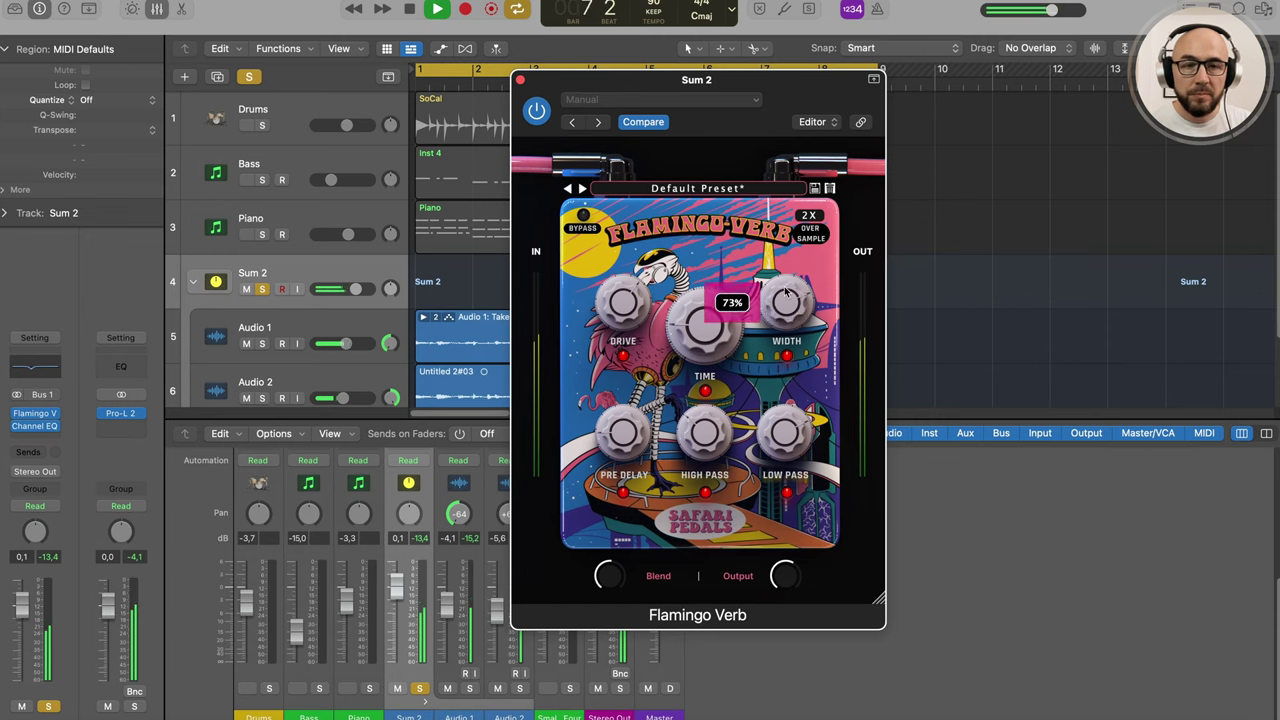
Lower the Flamingo Verb's Blend to about 29% and compare the soloed Sum 2 with the reverb bypassed and active
mouse_move(604, 614)
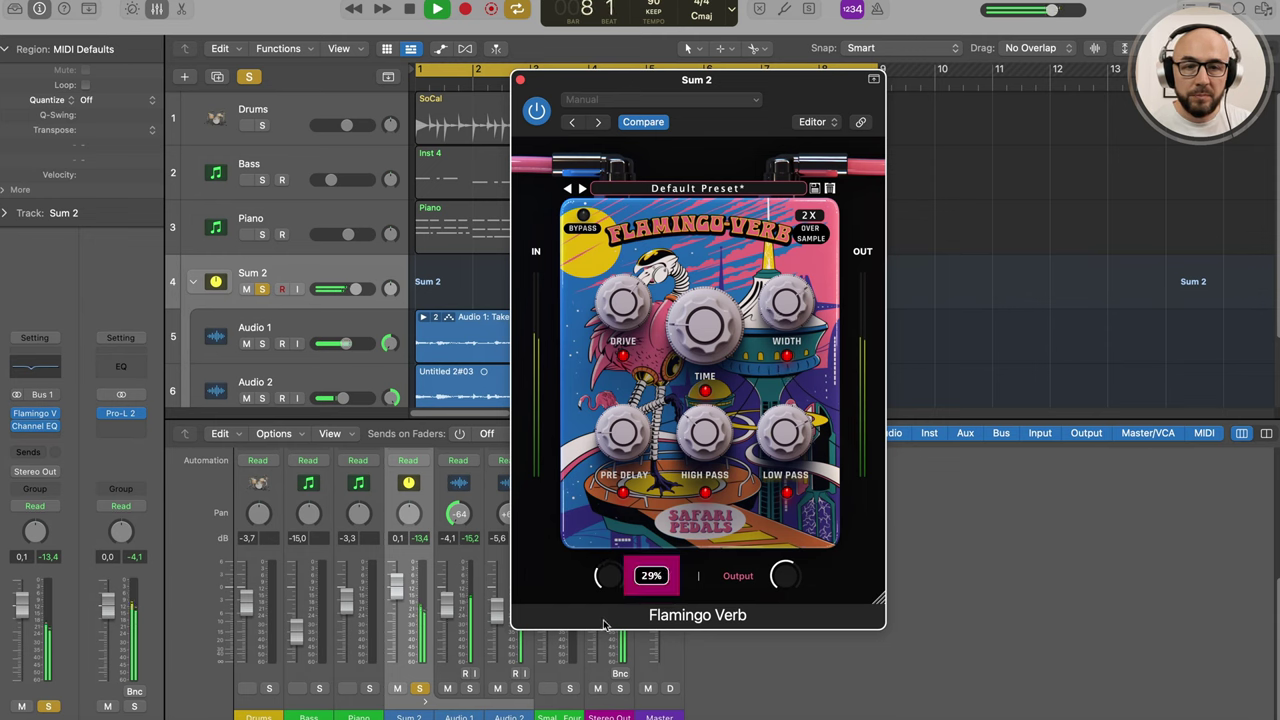
click(537, 113)
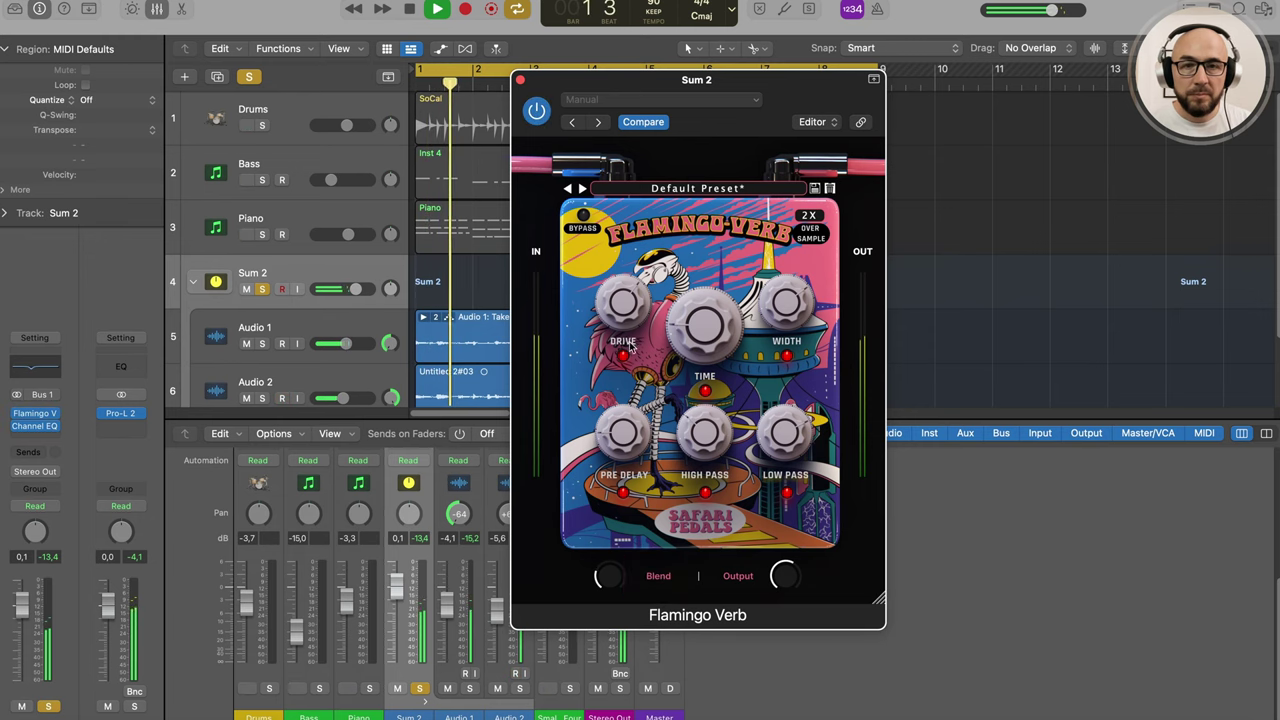
mouse_move(627, 292)
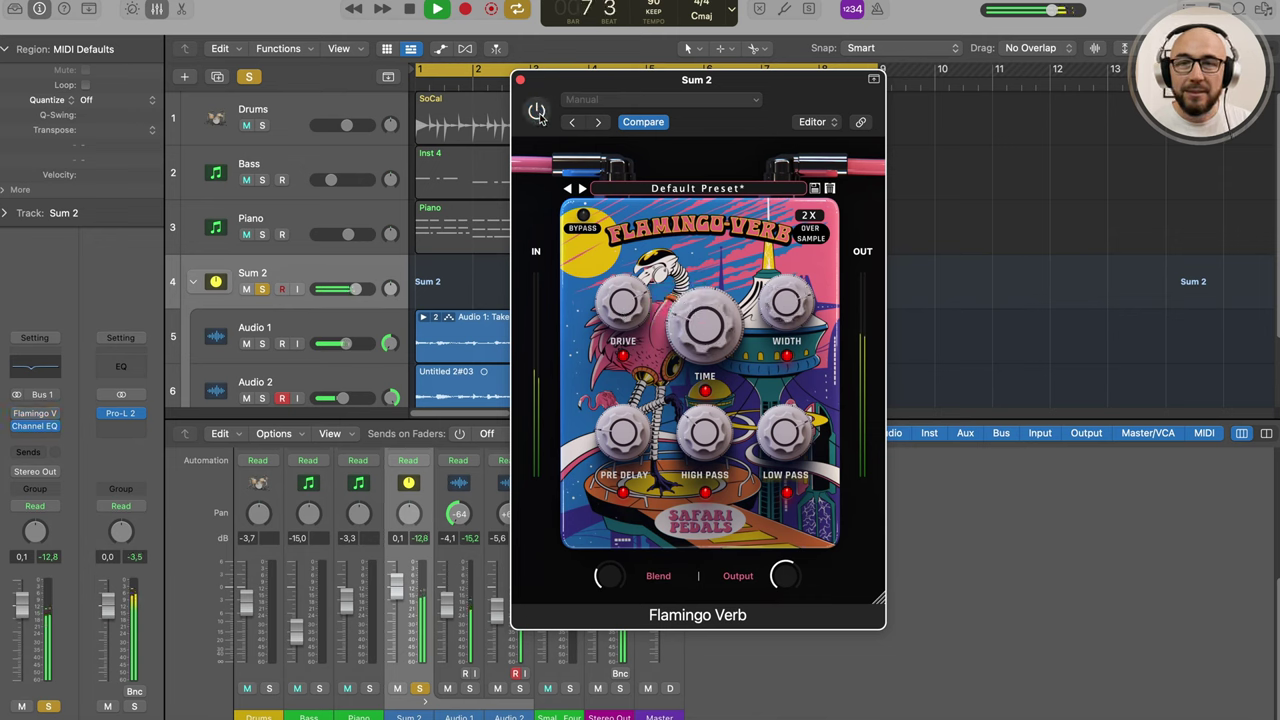
Unsolo Sum 2, set the Flamingo Verb's Blend to about 21%, and compare it bypassed against active in the full mix
click(263, 290)
mouse_move(607, 597)
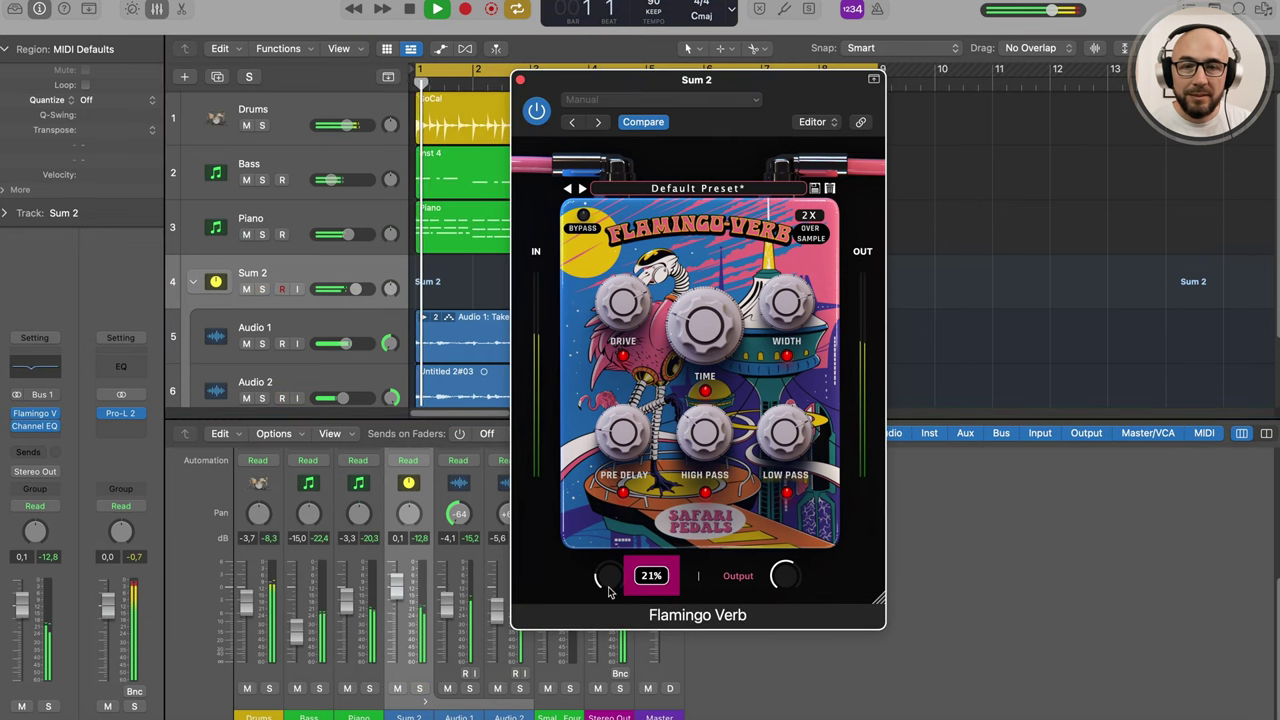
click(537, 112)
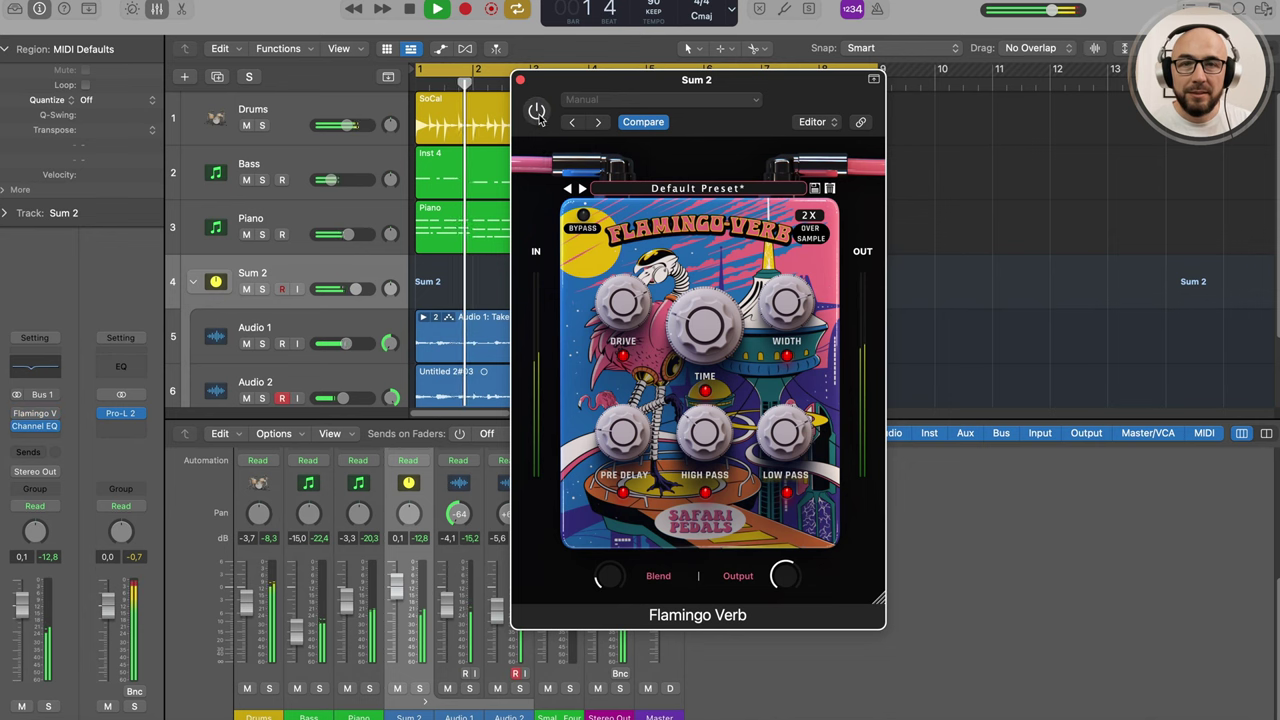
click(537, 112)
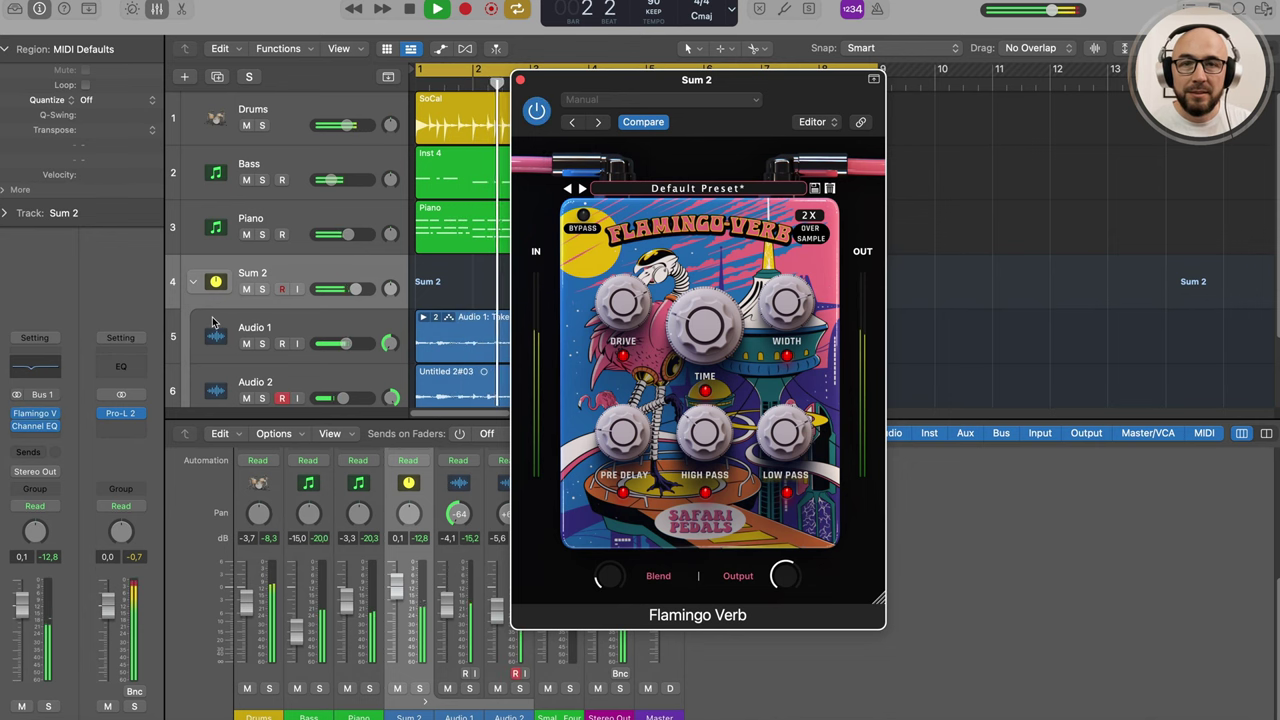
click(263, 290)
click(263, 290)
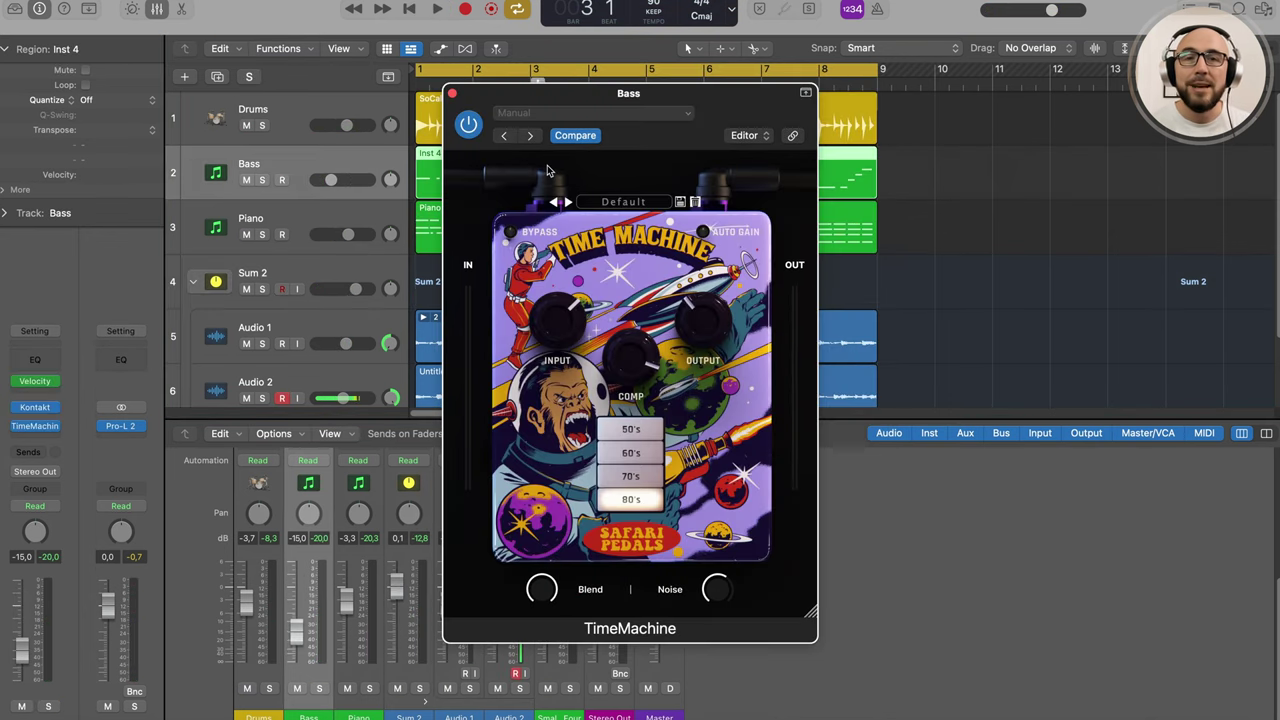